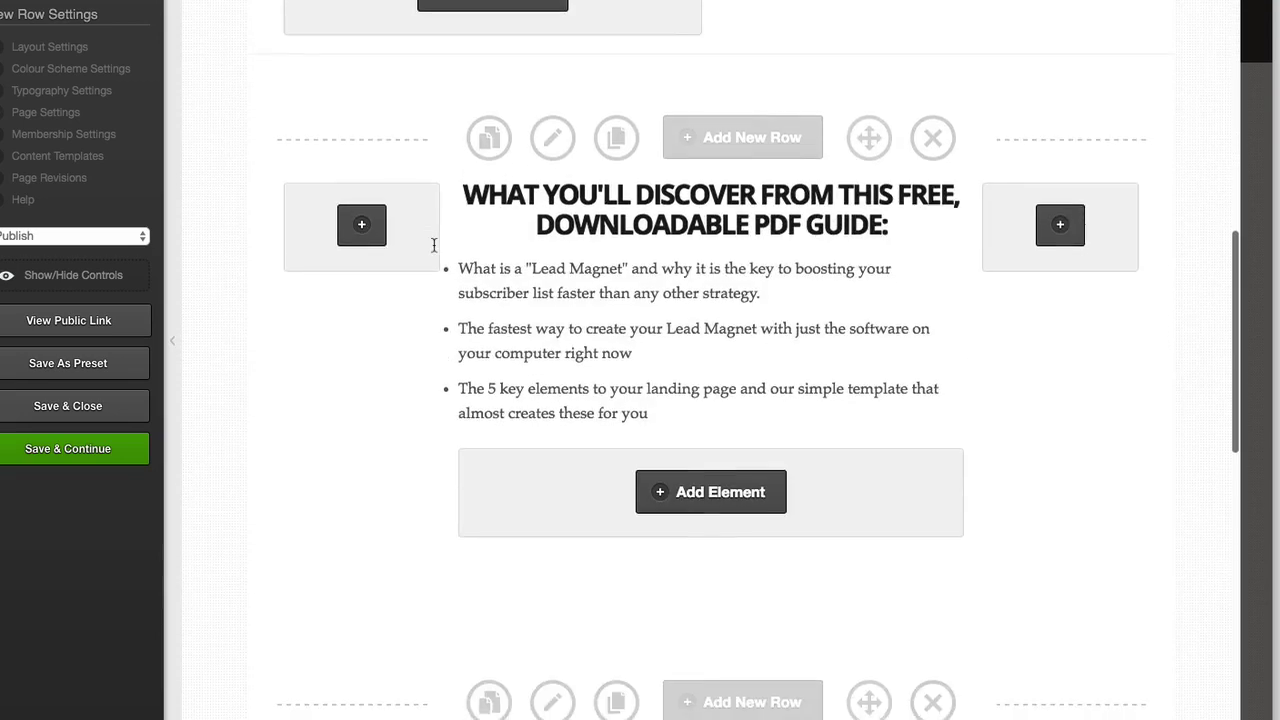
Set the guide row's background image to the second Huatulco Coastline sunset image from the media library.
click(551, 140)
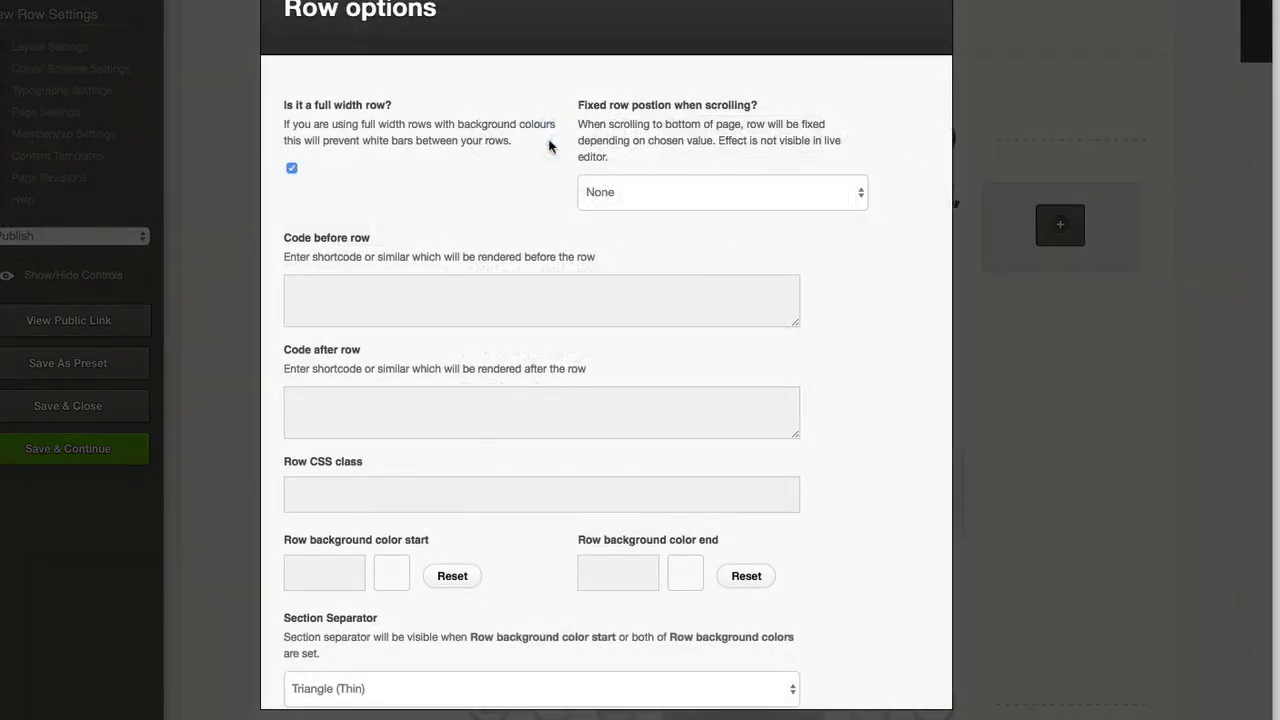
scroll(548, 145, down, 10)
scroll(548, 146, up, 1)
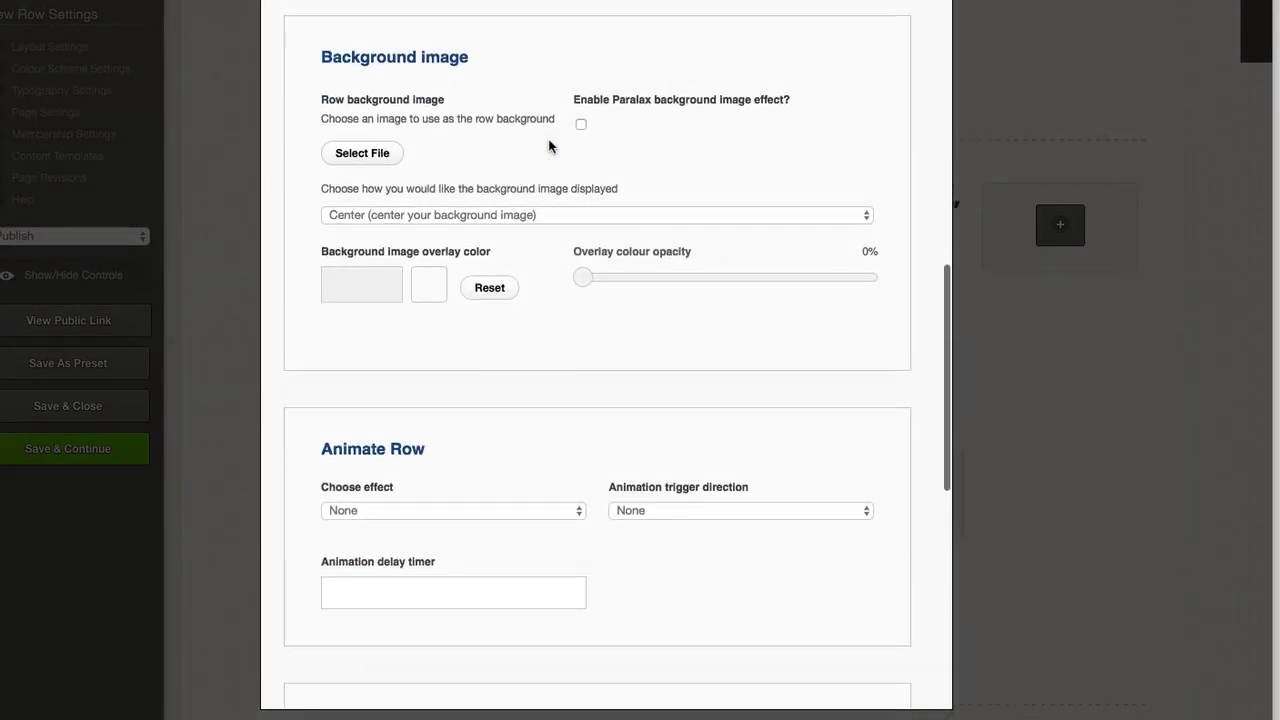
click(360, 151)
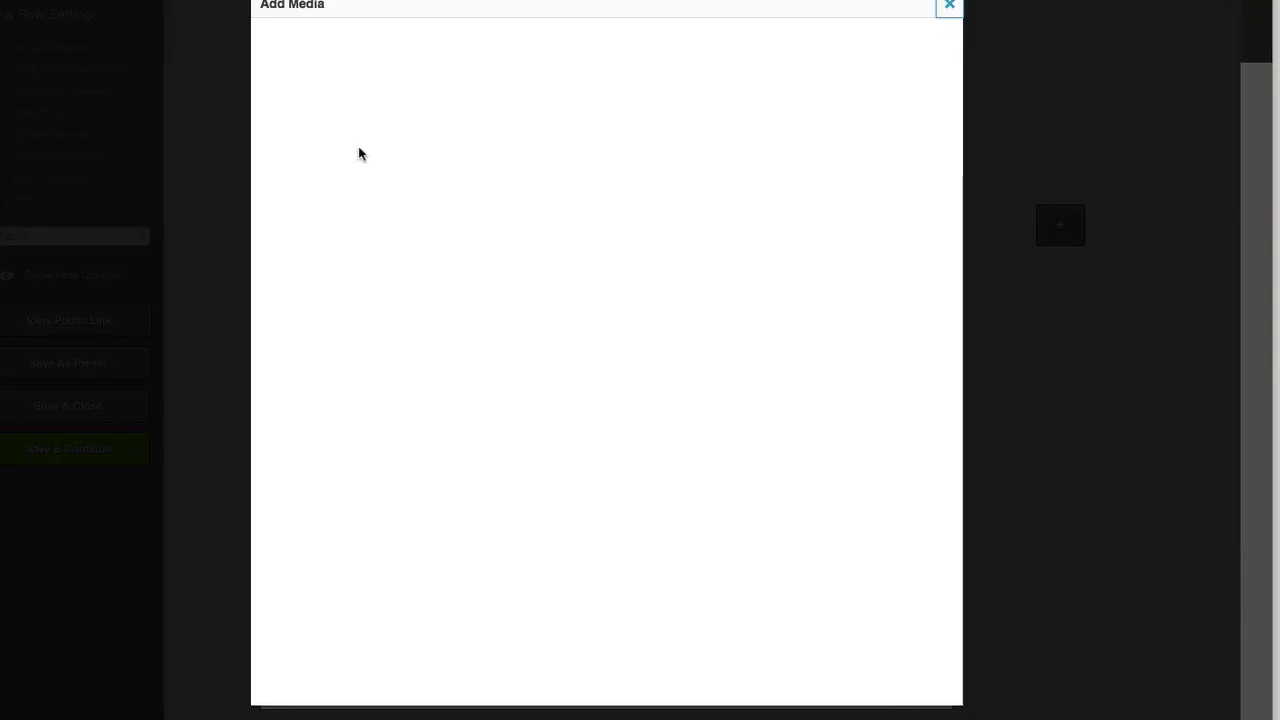
click(926, 50)
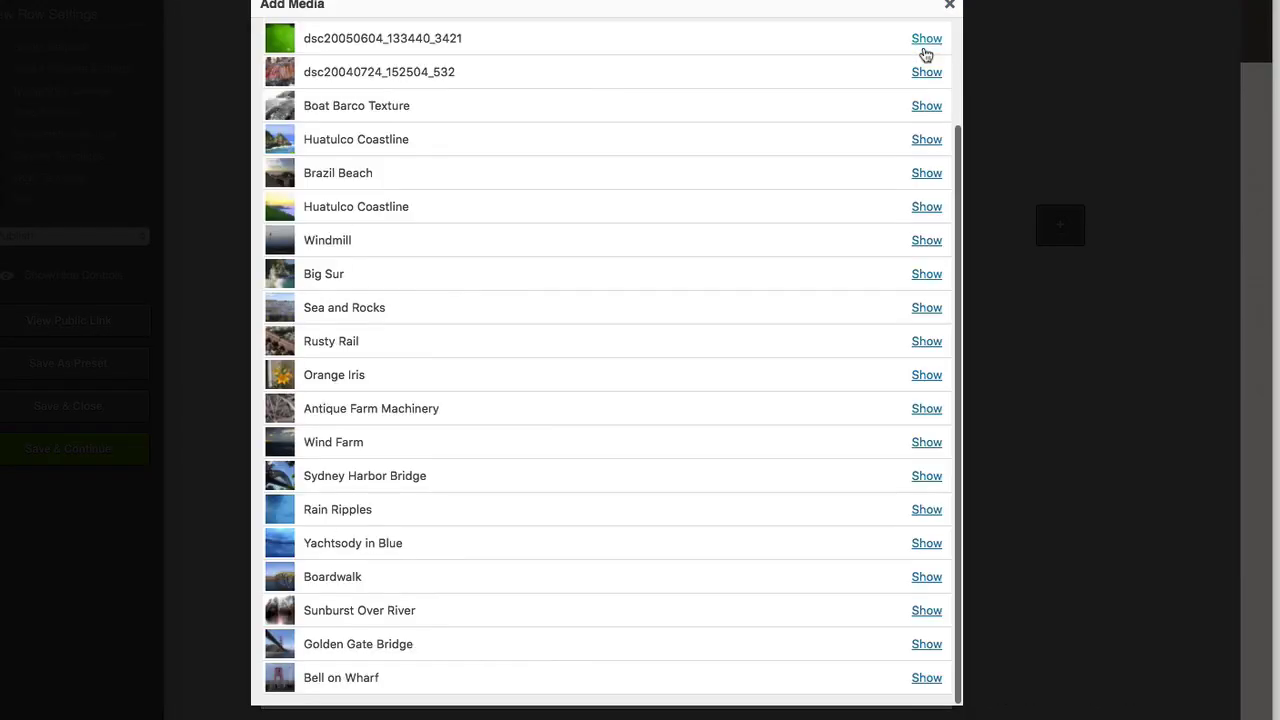
click(930, 208)
scroll(640, 263, down, 5)
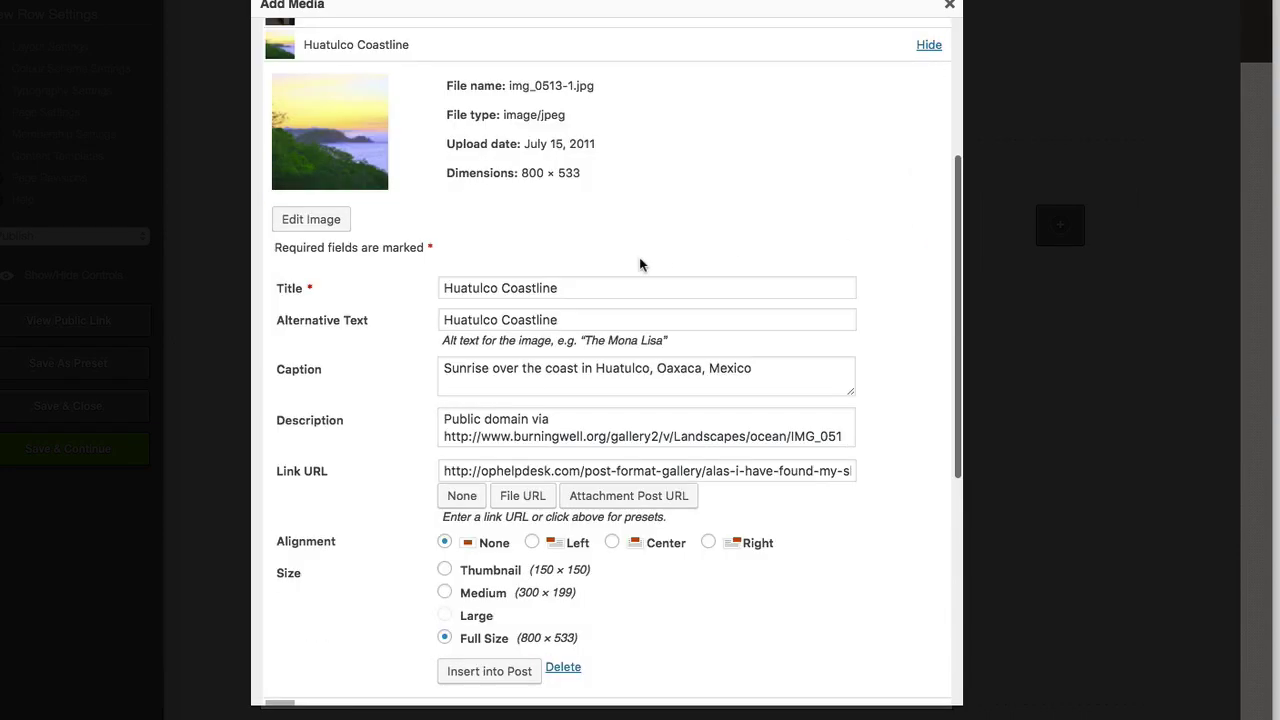
click(497, 471)
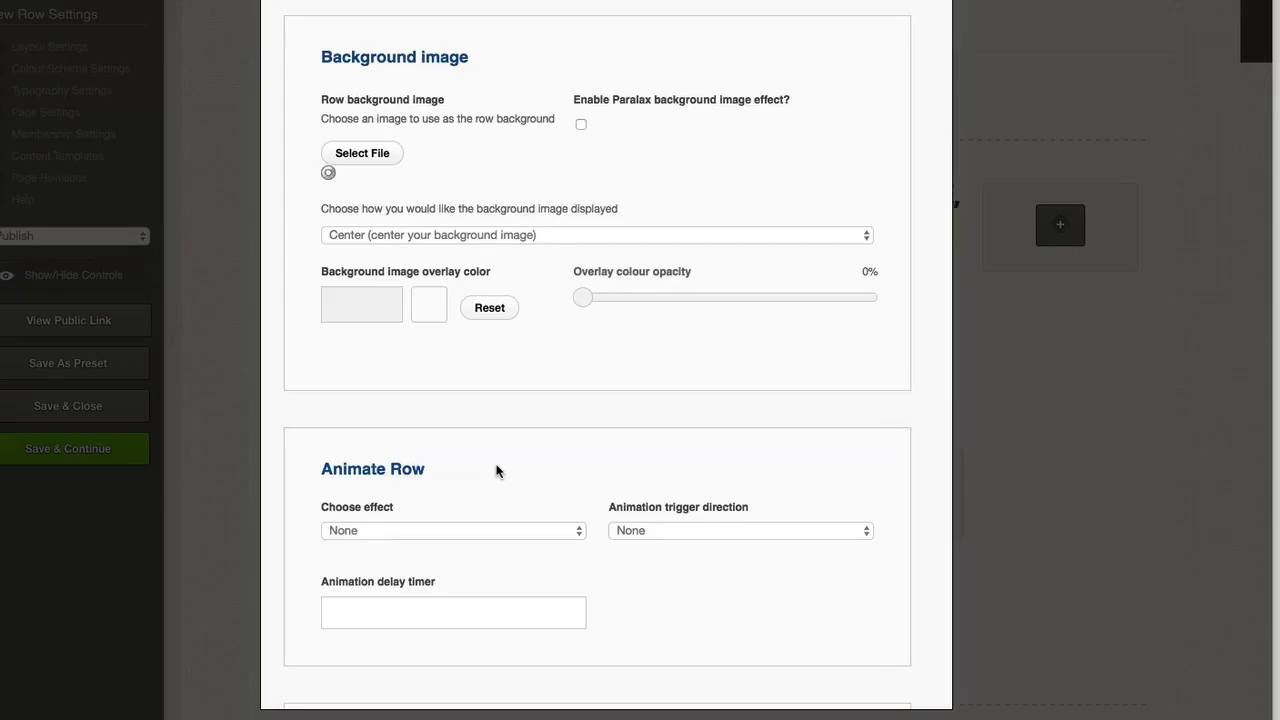
Review the row's background display modes, leaving it set to Center.
scroll(788, 280, down, 1)
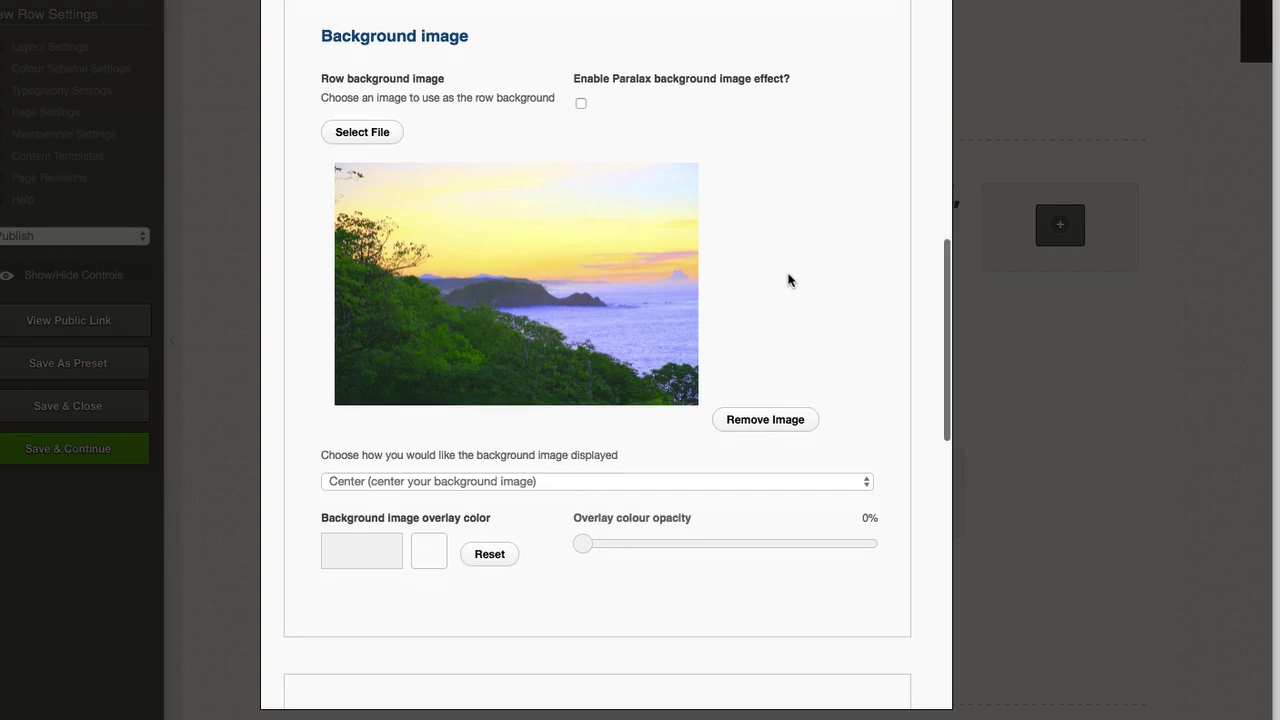
scroll(788, 280, up, 1)
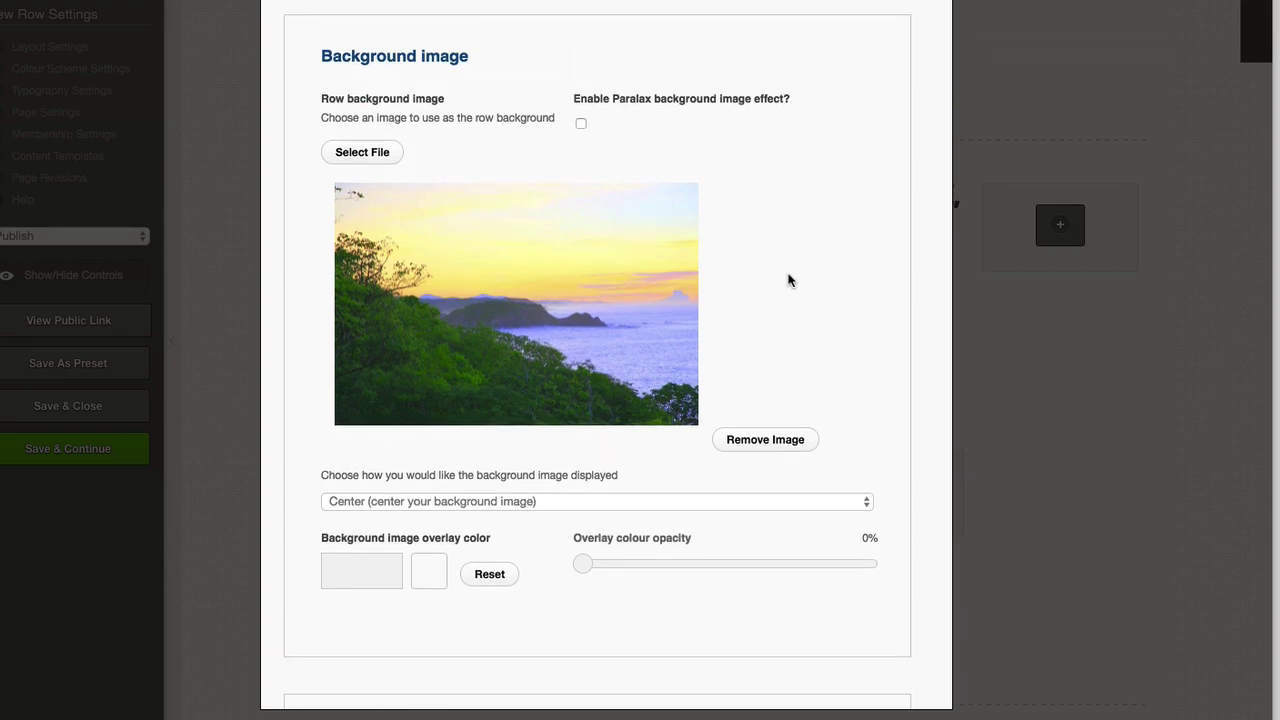
scroll(788, 280, down, 3)
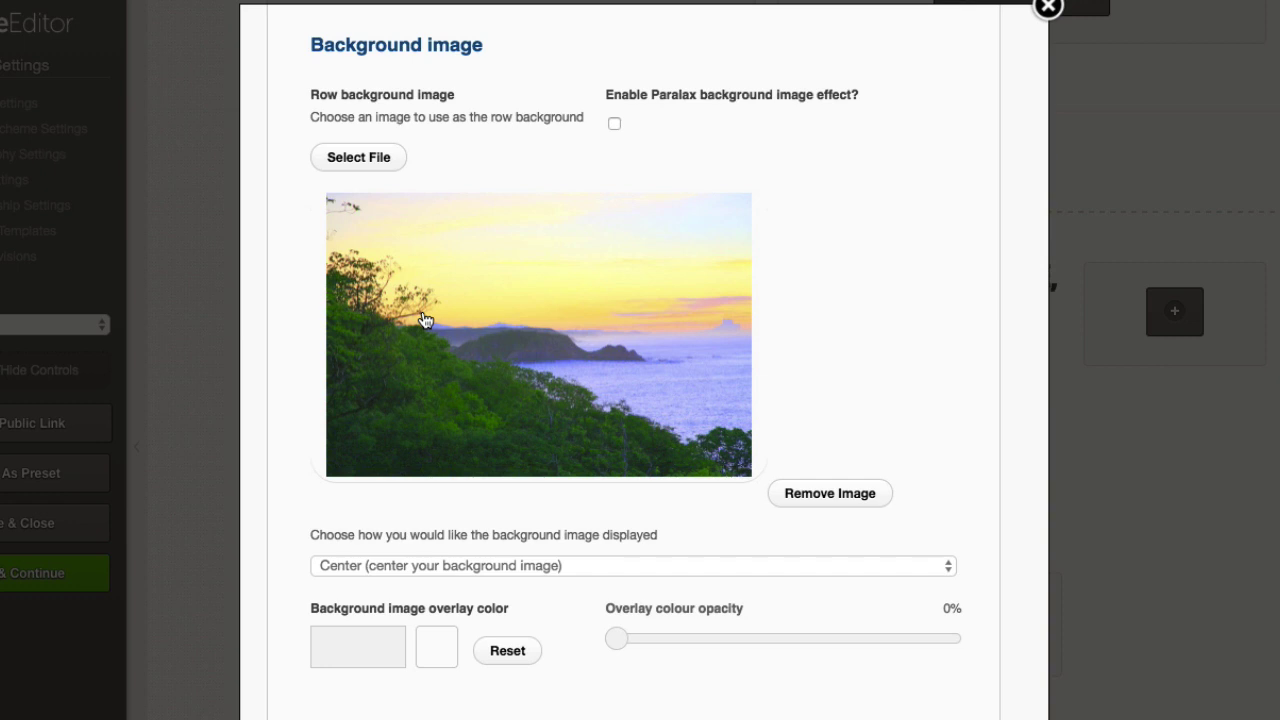
scroll(424, 320, down, 1)
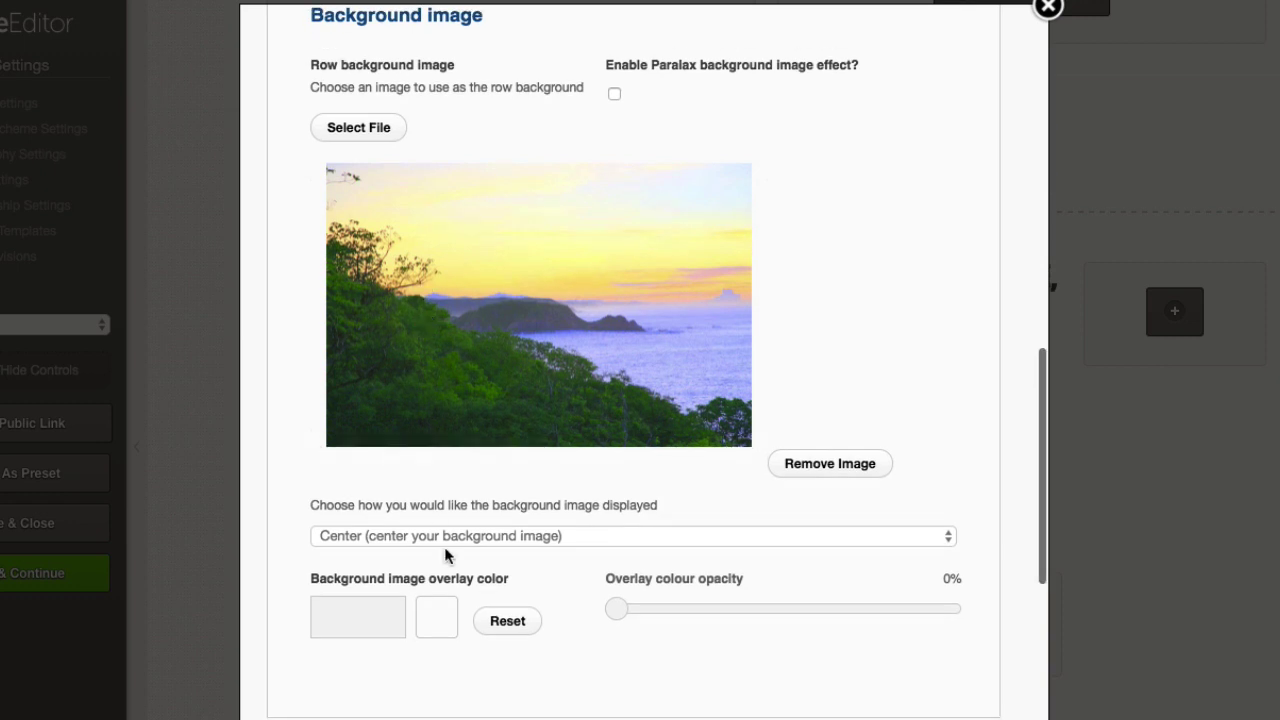
click(491, 534)
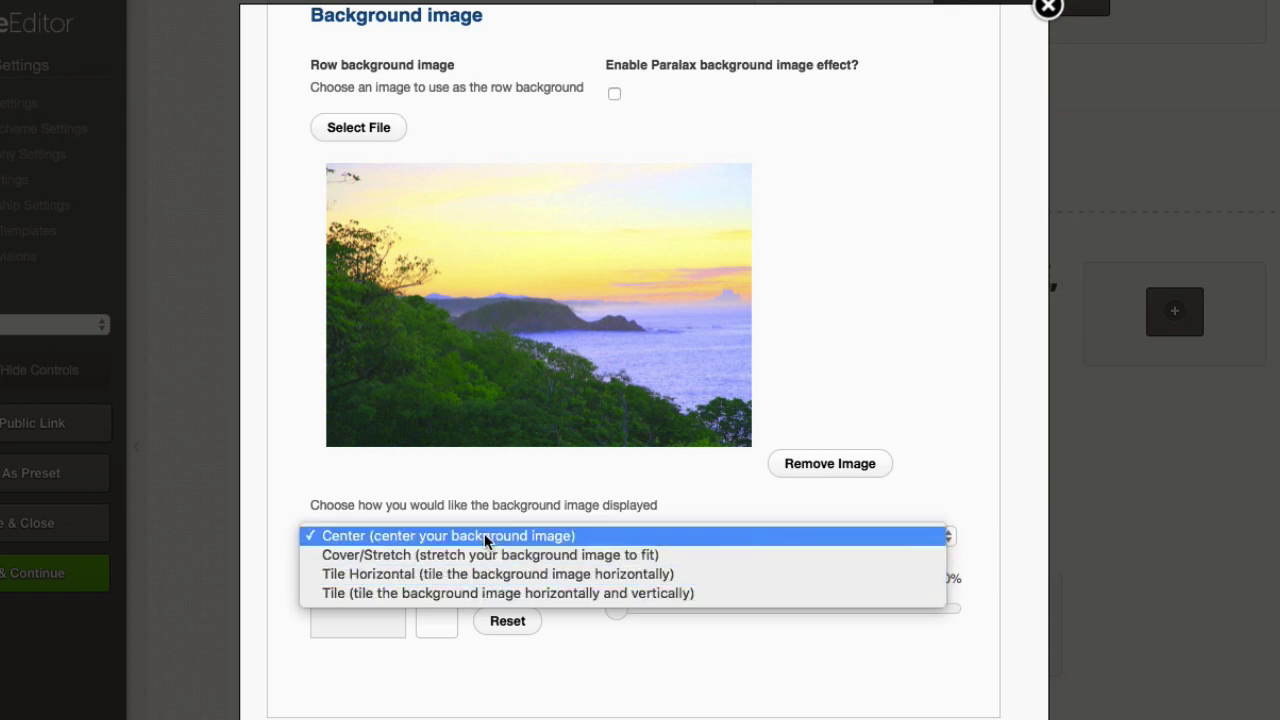
click(279, 486)
Give the row background a dark grey #363636 overlay at 40% opacity.
scroll(279, 486, down, 1)
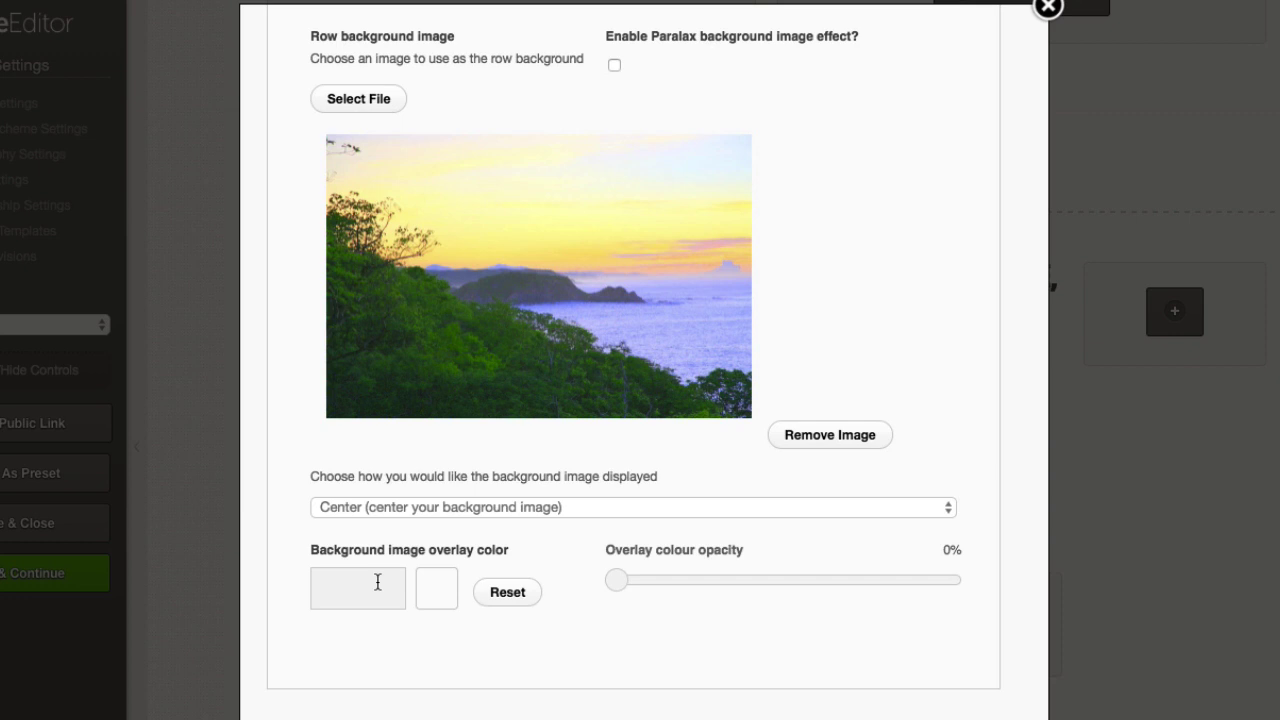
click(440, 590)
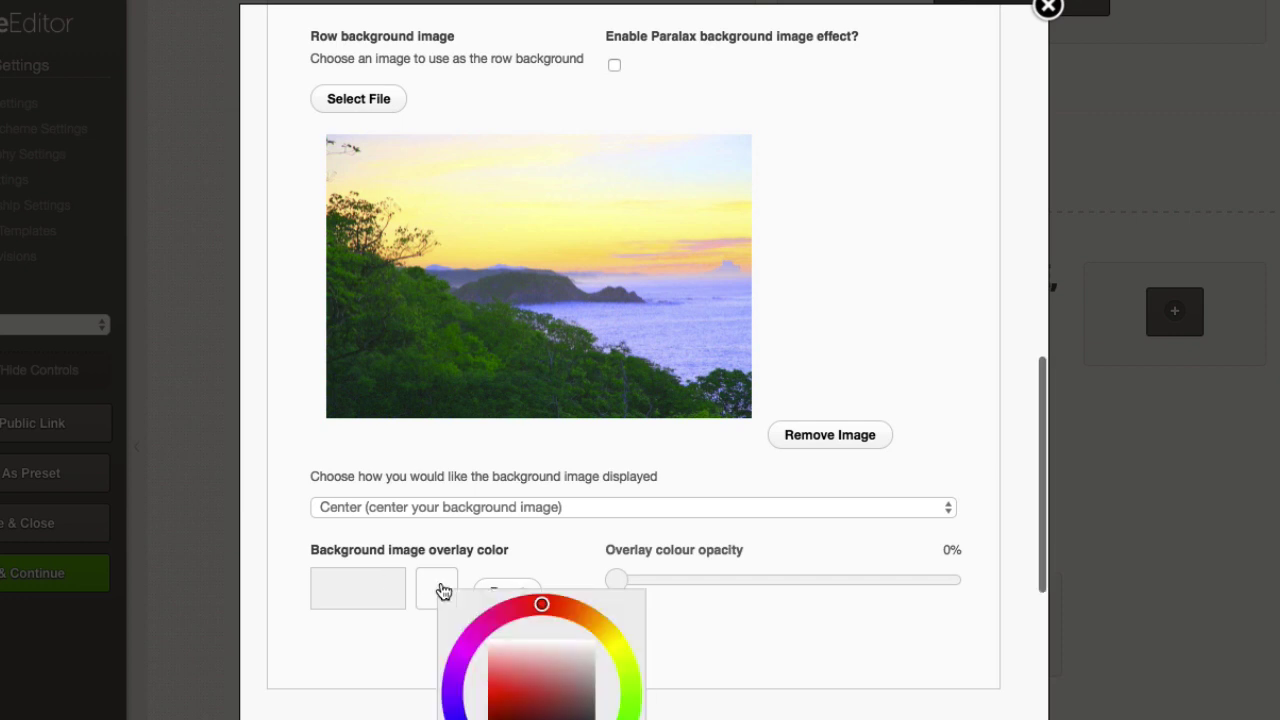
click(554, 700)
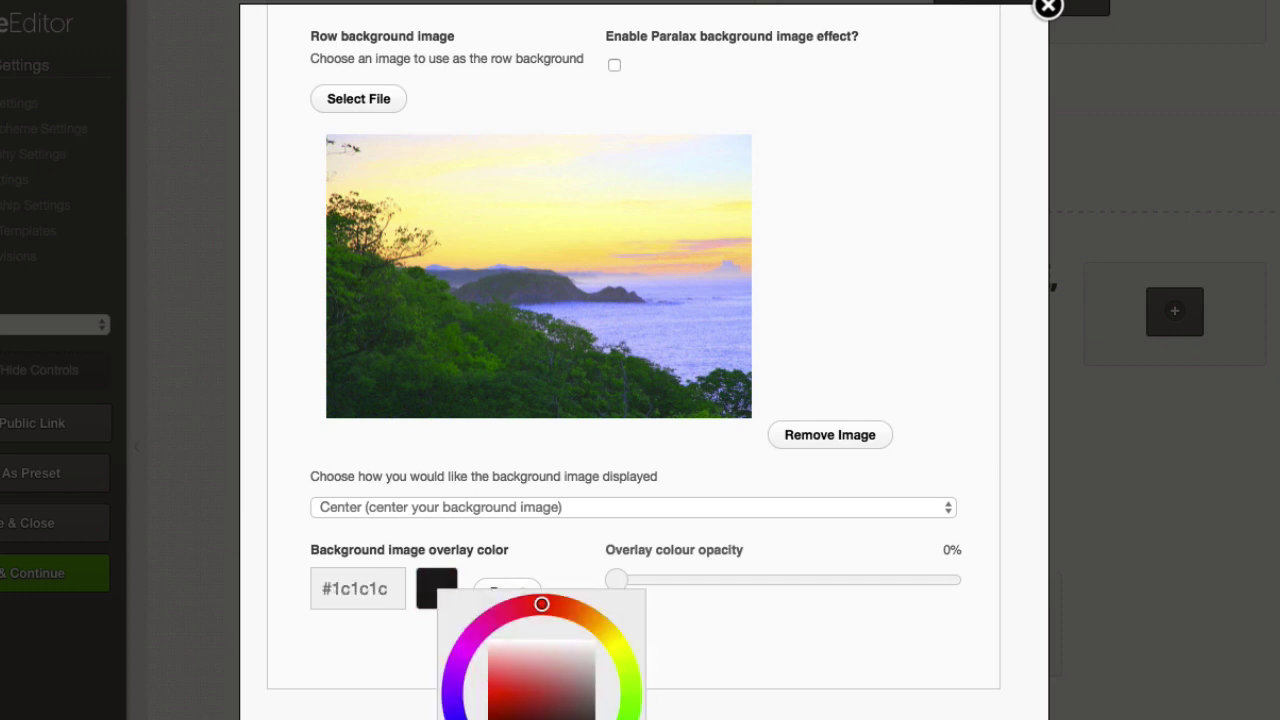
click(704, 663)
drag(620, 585, 751, 588)
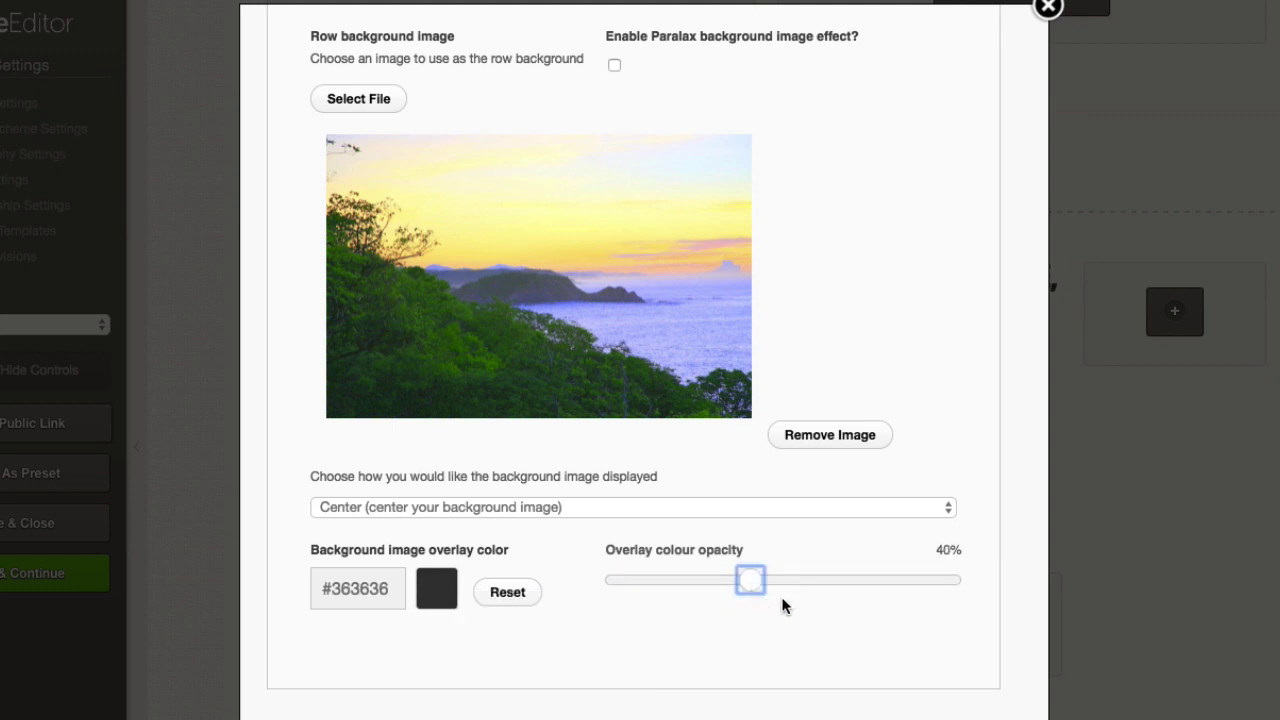
scroll(791, 609, down, 10)
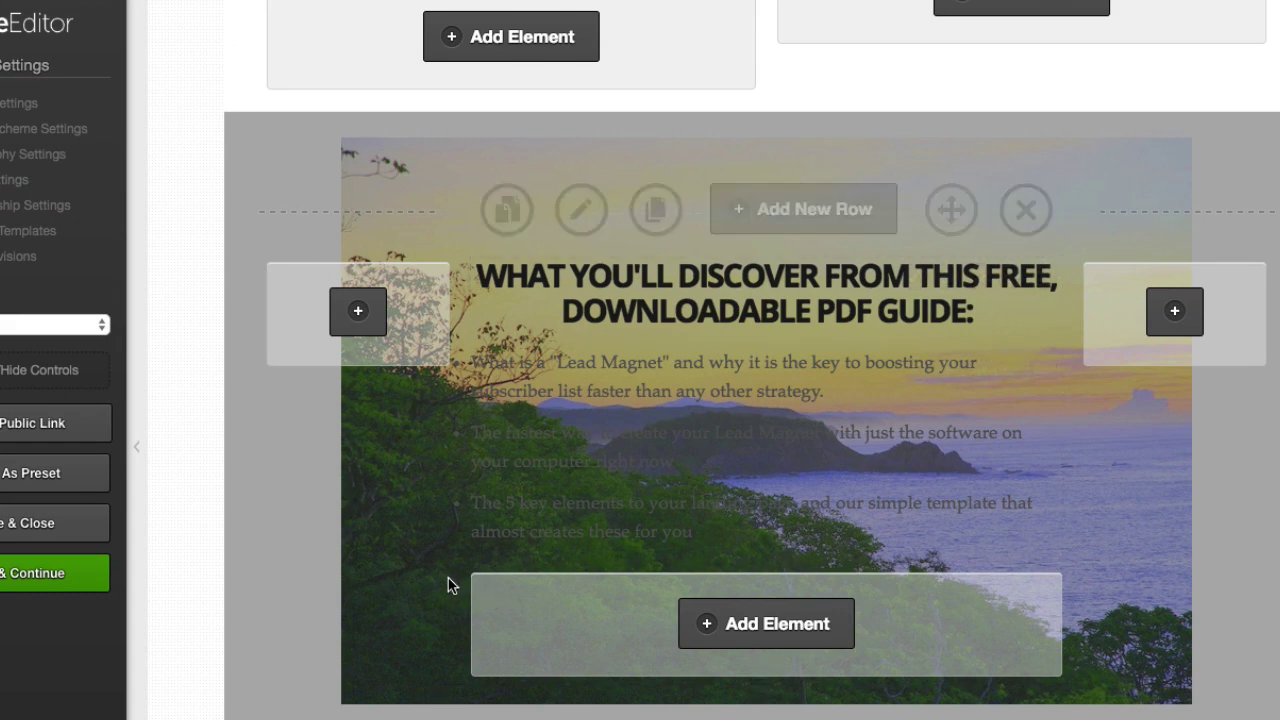
Switch the coastline row's background display to Cover/Stretch and save the page.
click(581, 209)
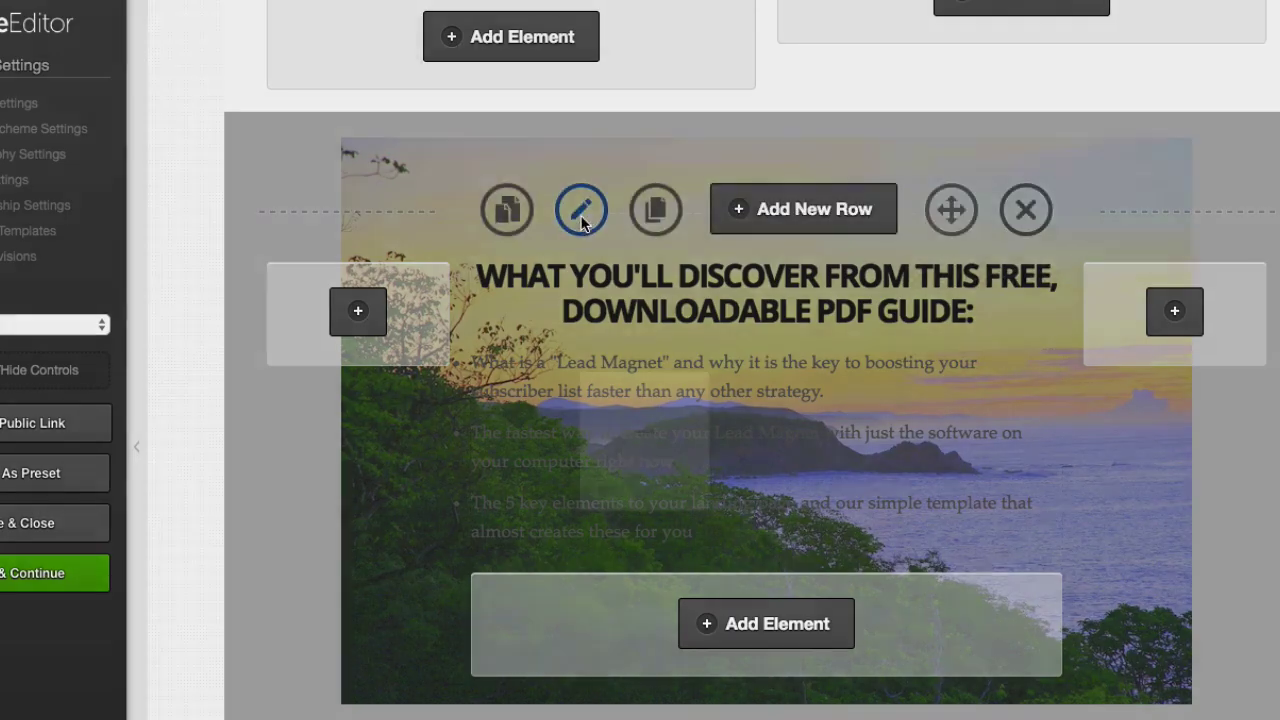
scroll(565, 378, down, 15)
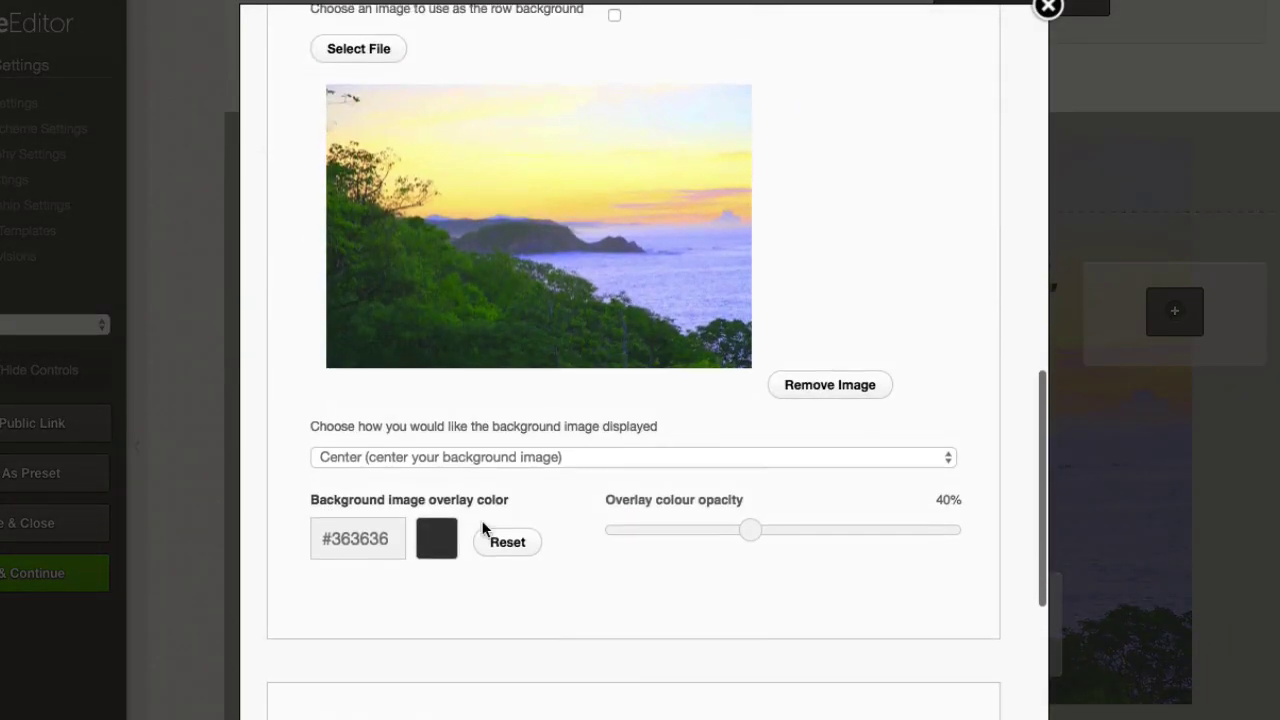
click(614, 461)
click(592, 476)
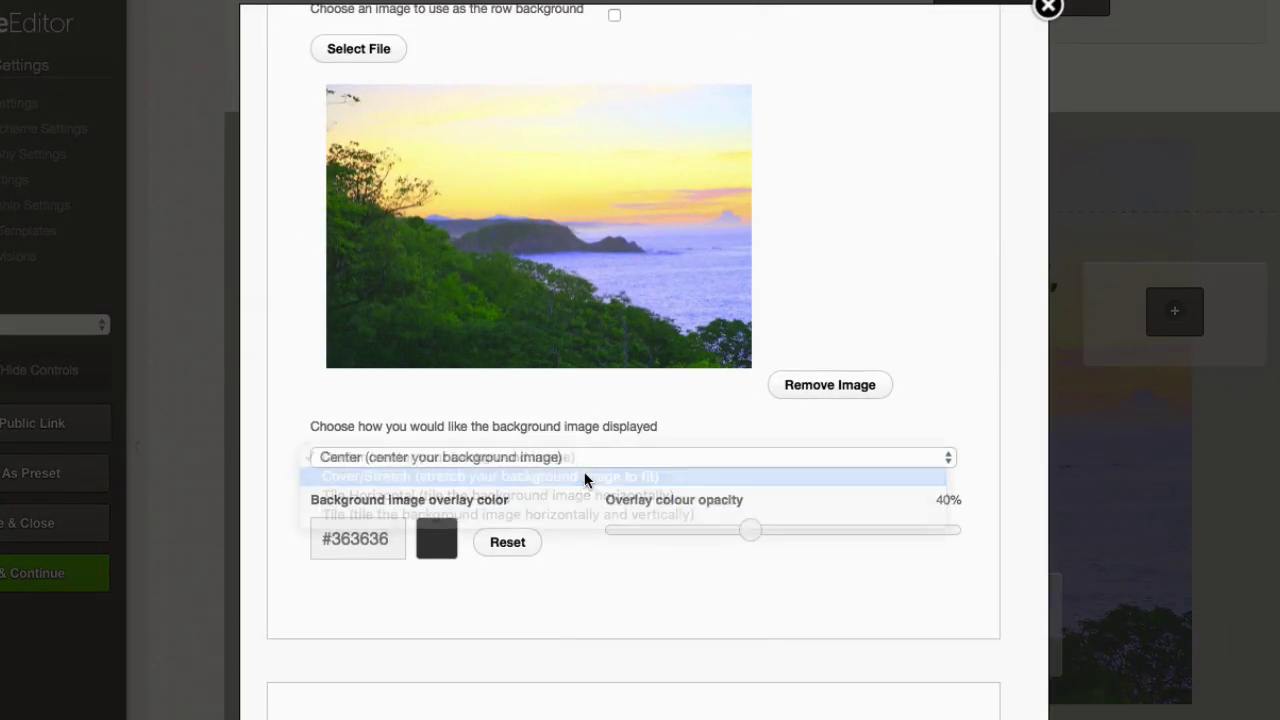
scroll(585, 480, down, 5)
click(1047, 8)
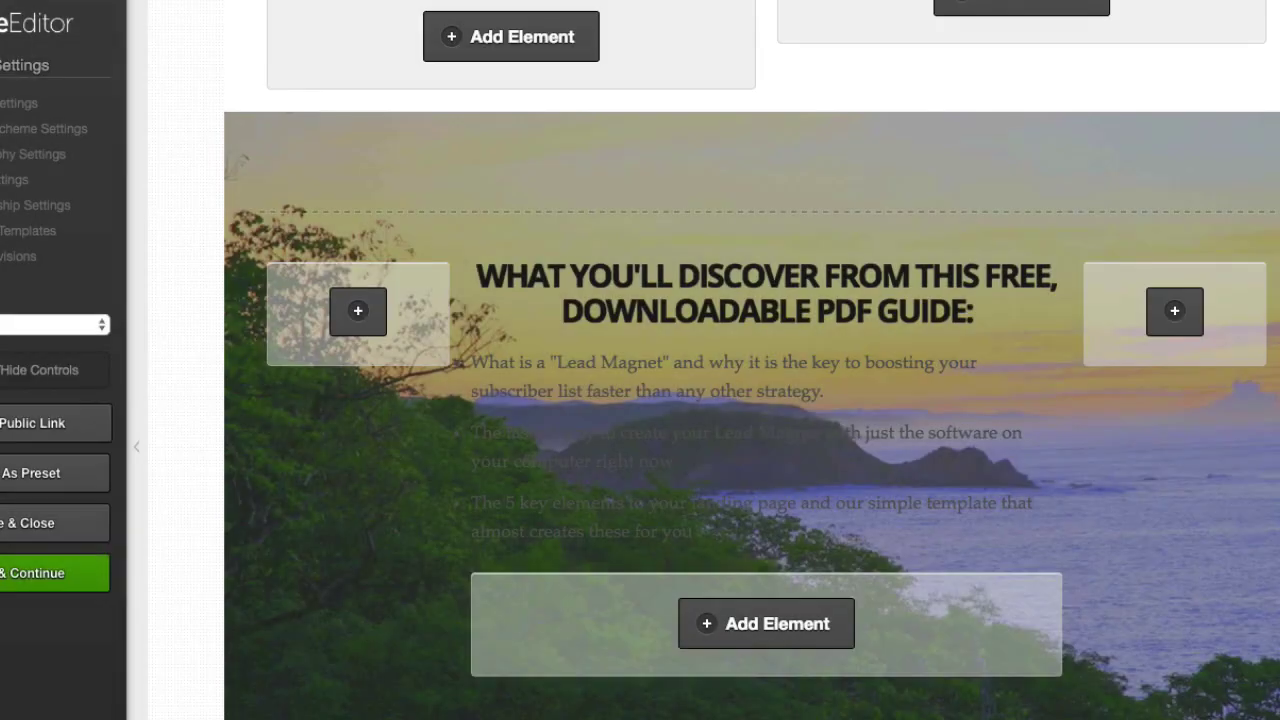
click(70, 519)
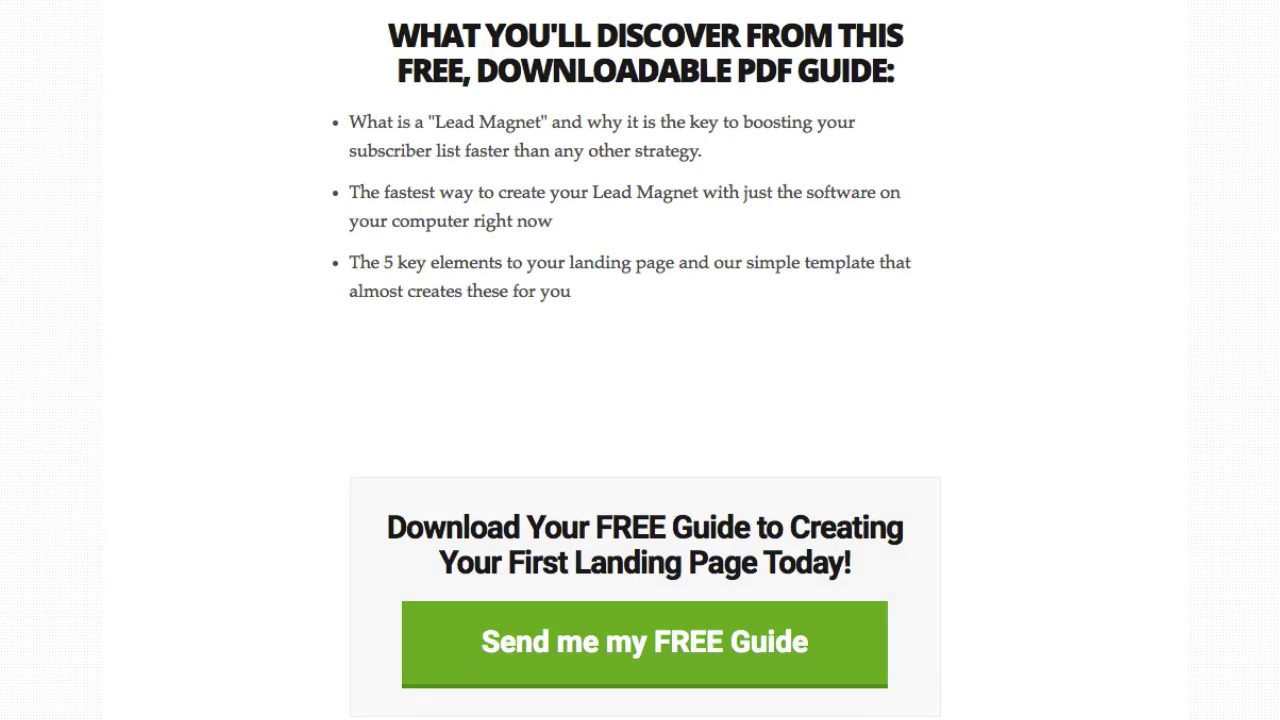
Scroll up to view the guide section over its dark-tinted coastline background.
scroll(60, 343, up, 3)
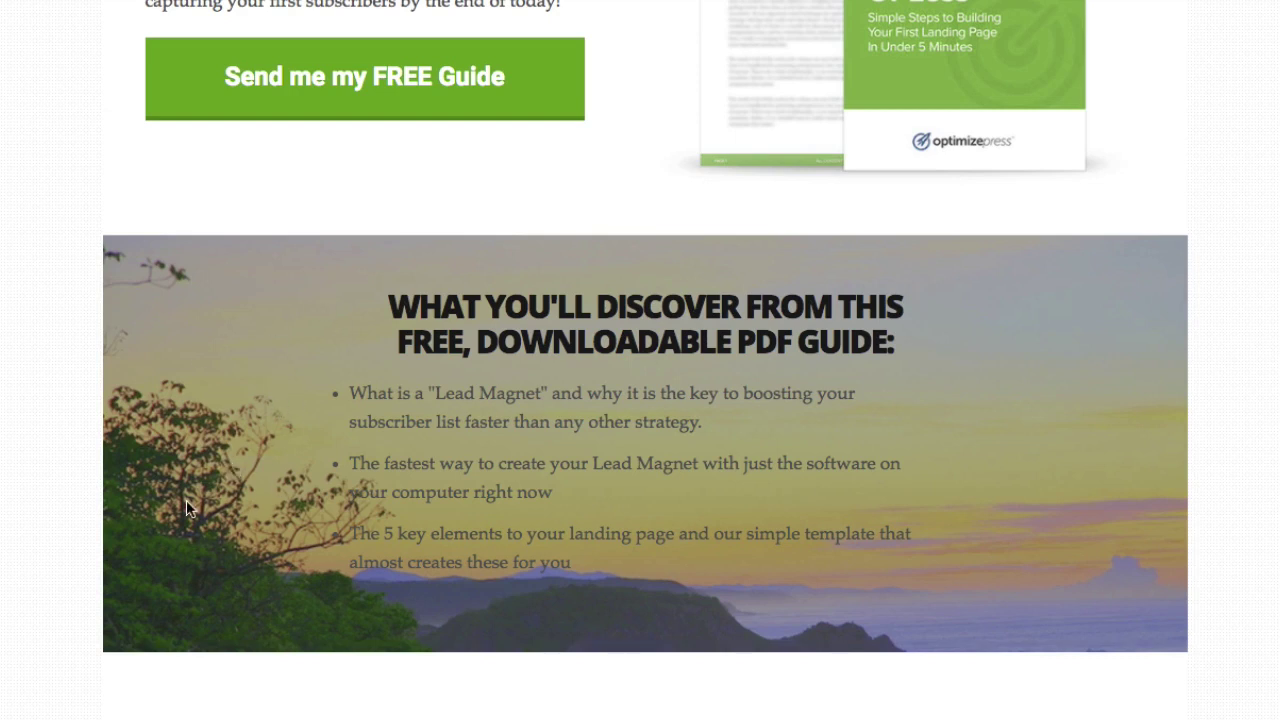
Reopen the page in the live editor and bring up the guide row's settings.
click(514, 14)
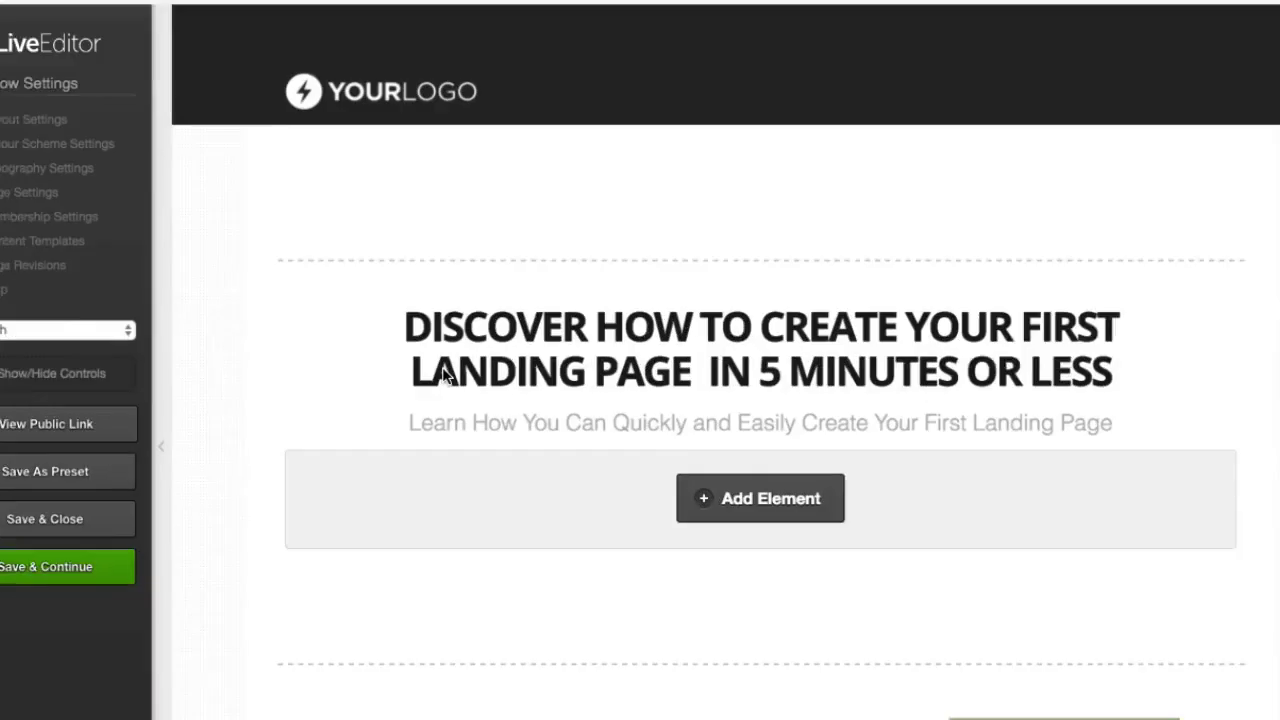
scroll(443, 369, down, 10)
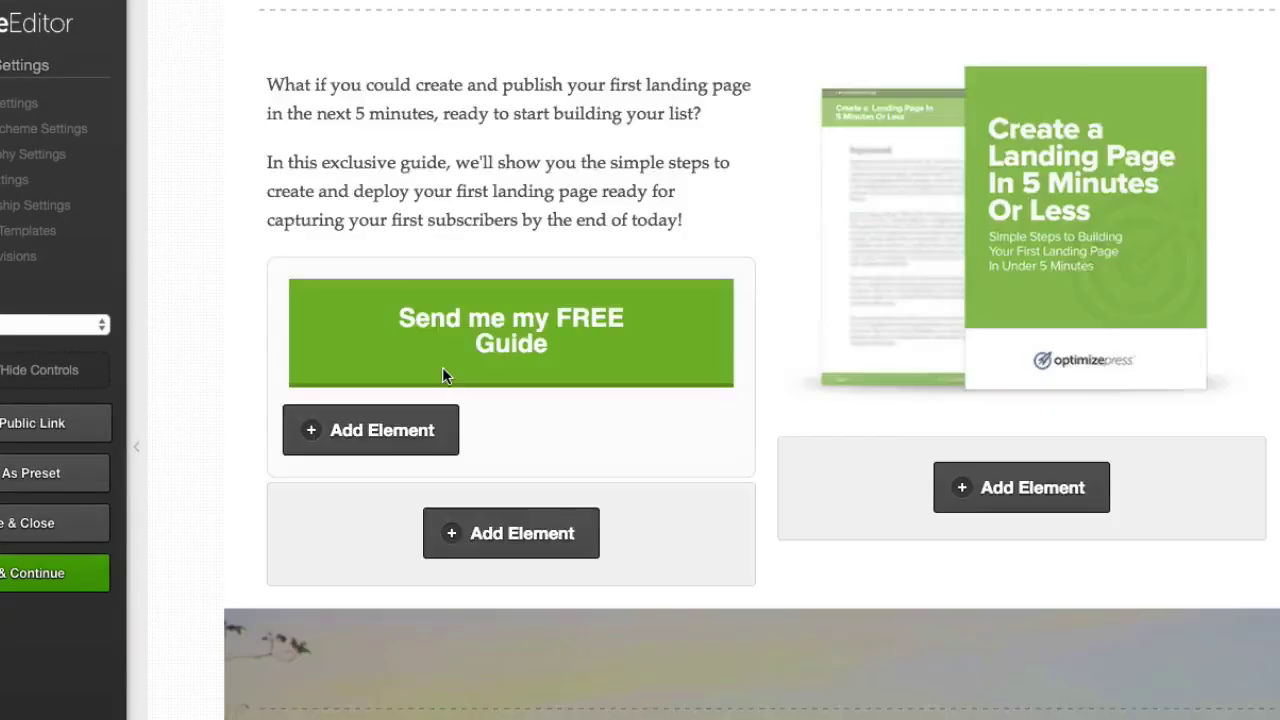
scroll(442, 376, up, 3)
mouse_move(620, 109)
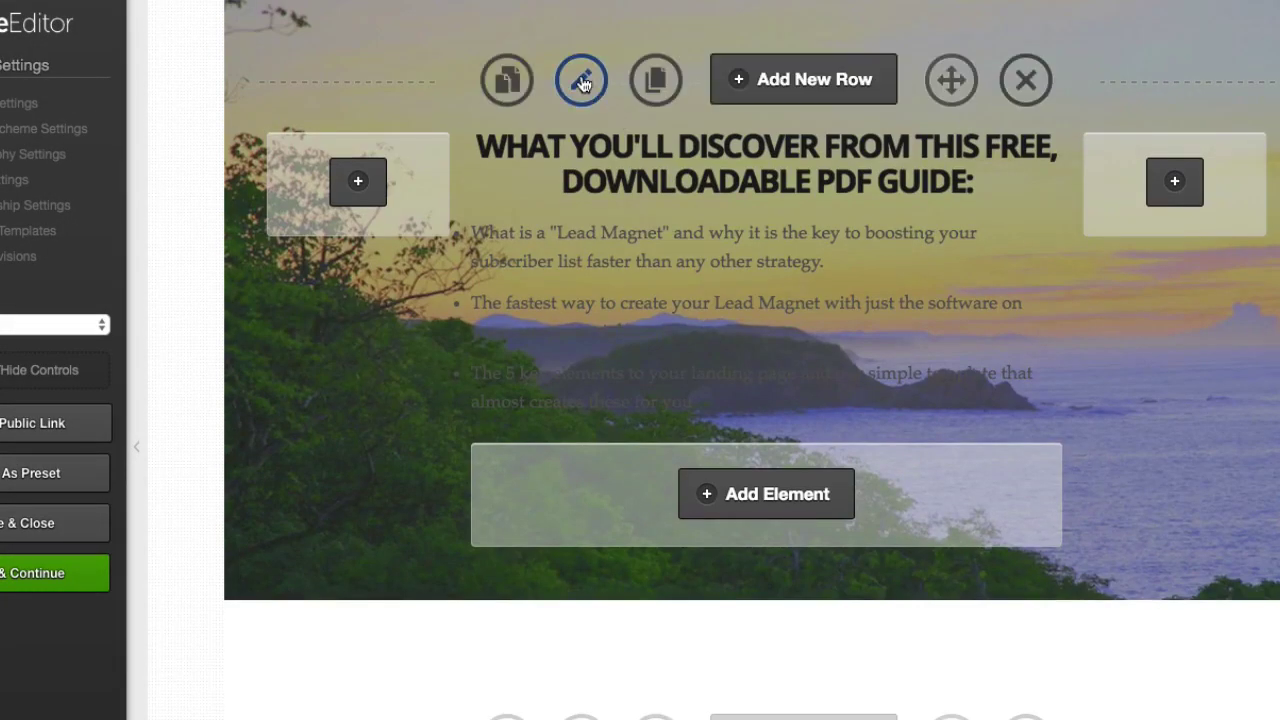
click(581, 81)
Change the guide row's overlay to white #ffffff at 47% opacity and close the settings.
scroll(487, 372, down, 9)
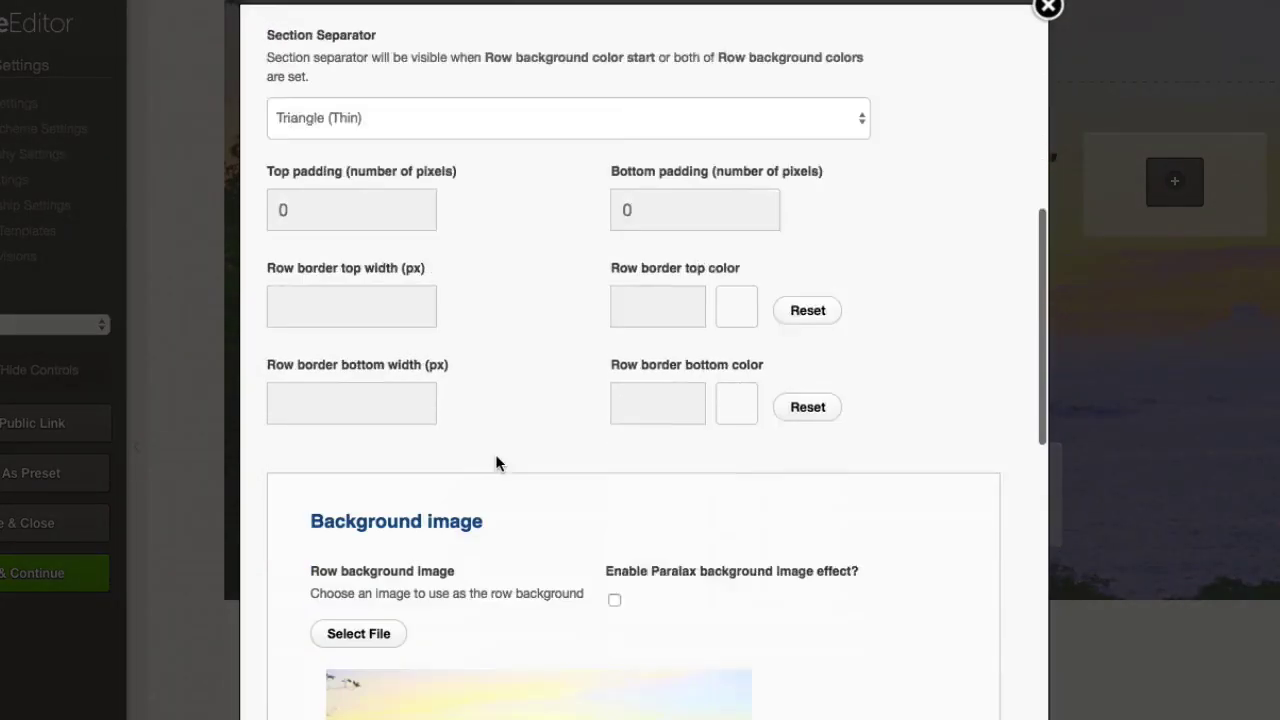
scroll(495, 455, down, 4)
click(437, 607)
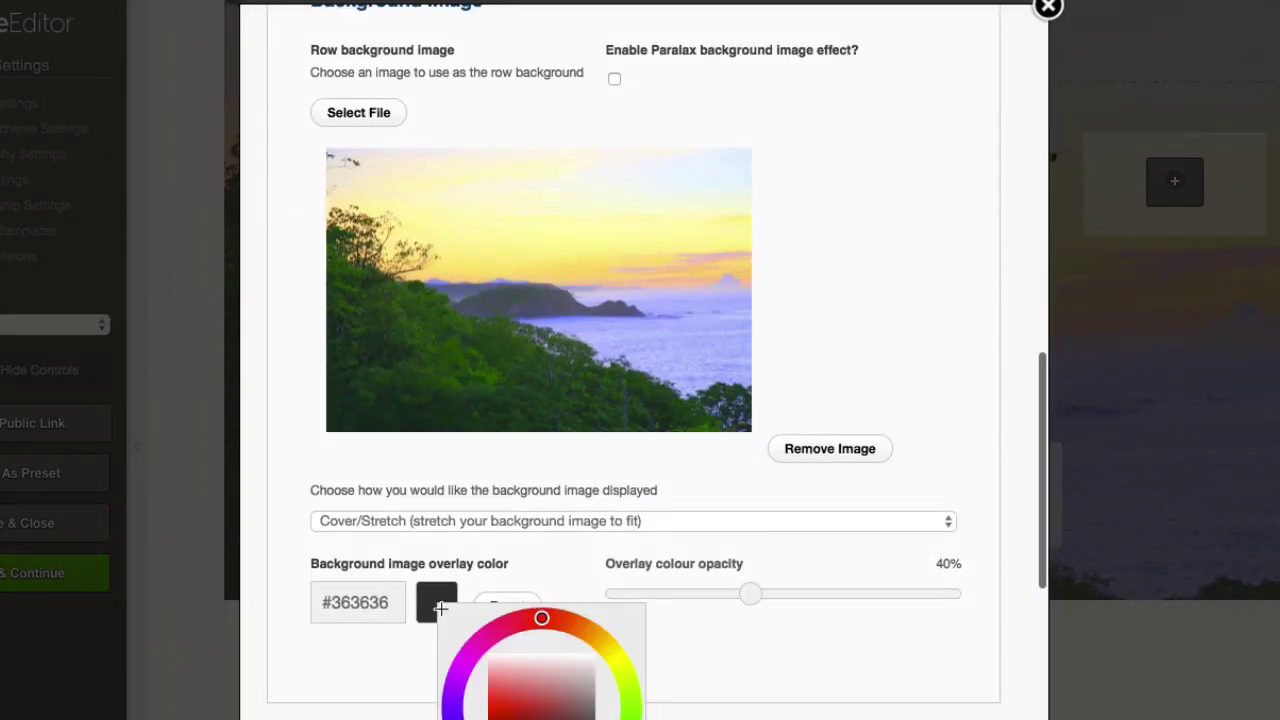
drag(567, 705, 614, 632)
click(777, 657)
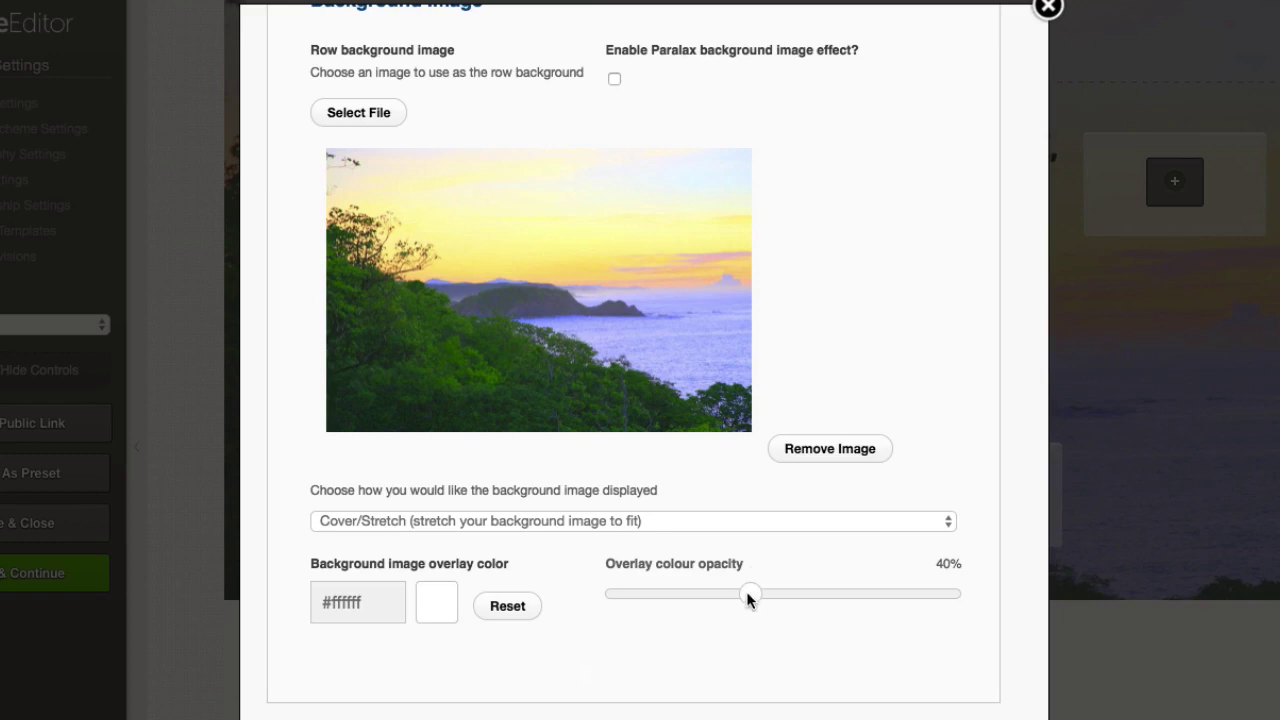
drag(746, 597, 770, 596)
scroll(773, 651, down, 10)
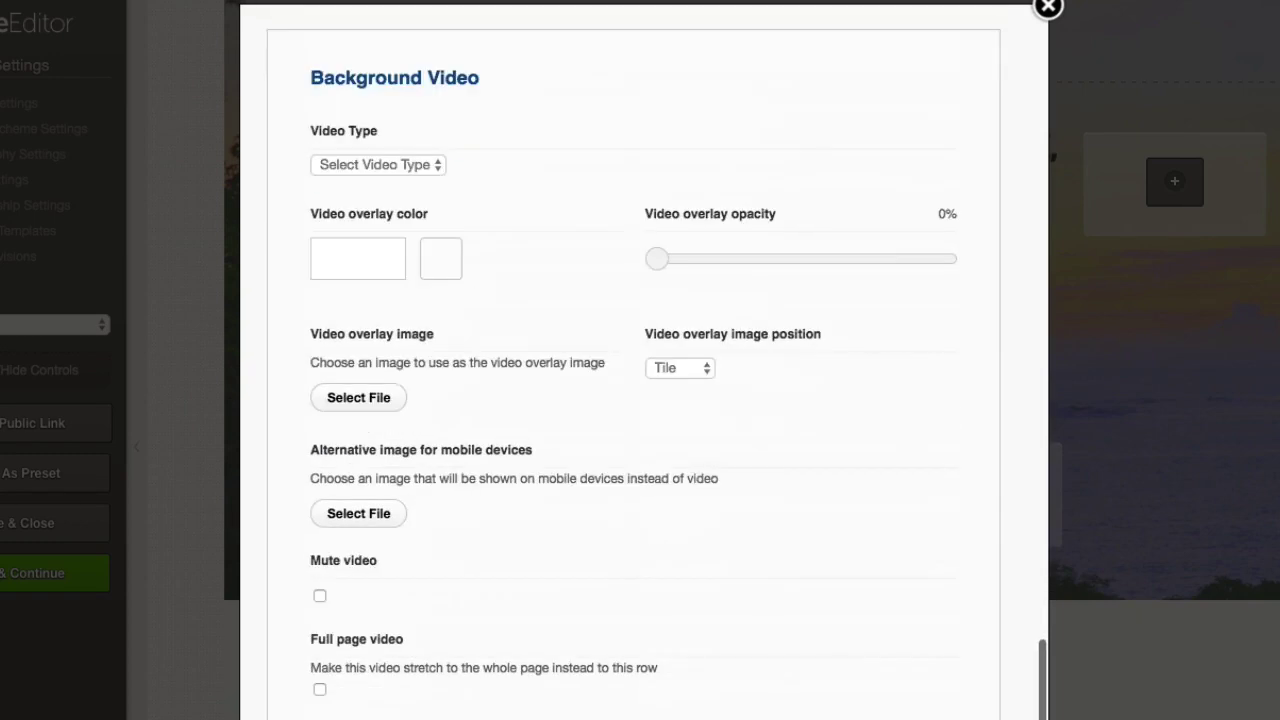
key(Escape)
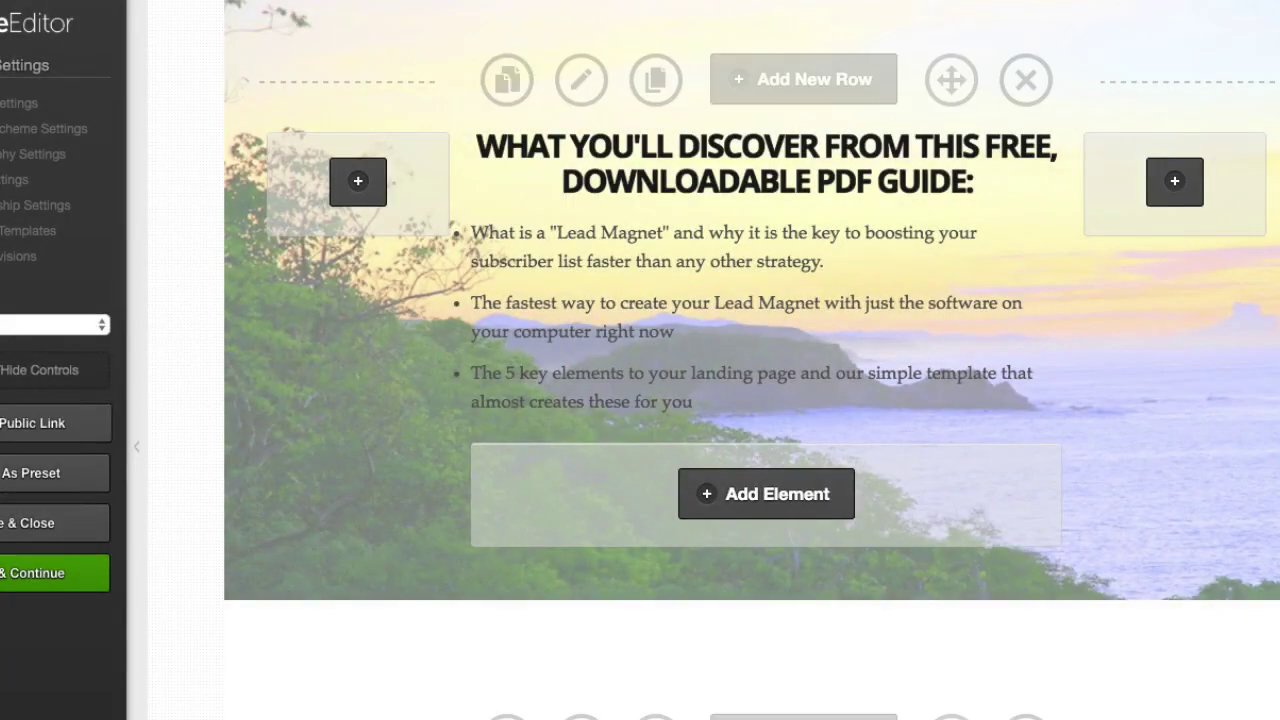
Save the page and scroll up through the lighter-tinted live guide section.
click(88, 525)
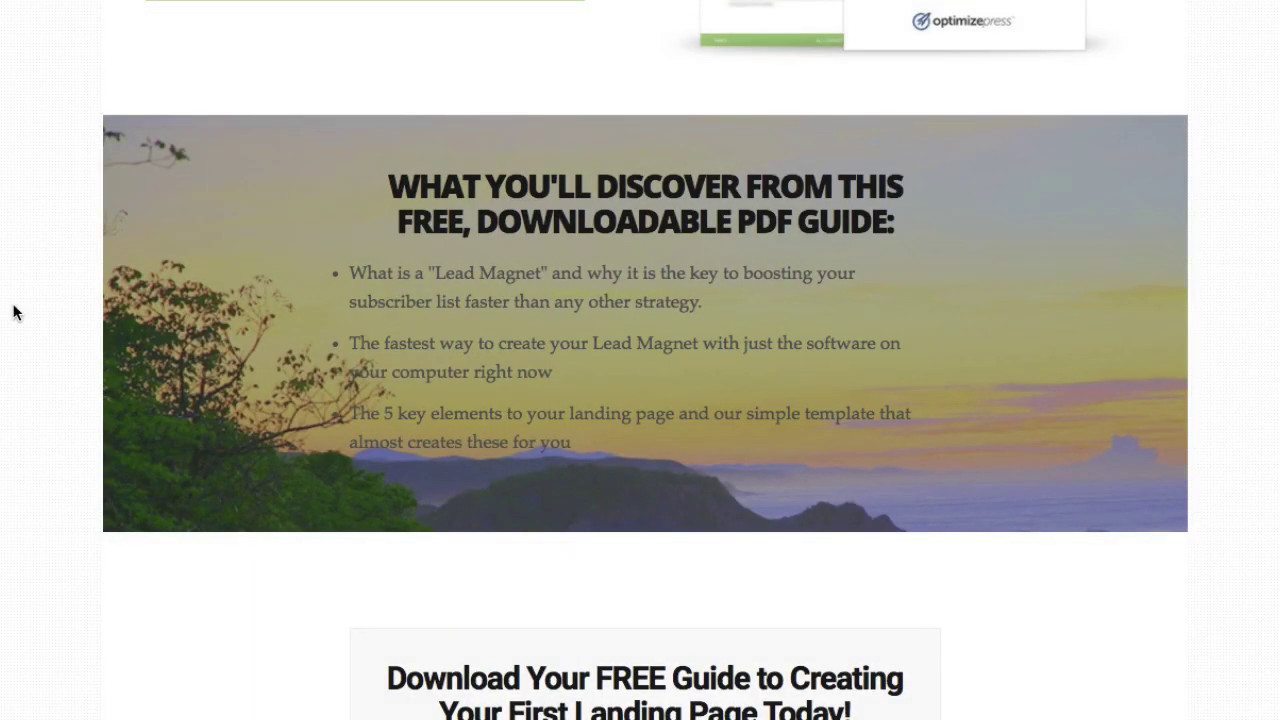
scroll(14, 312, up, 1)
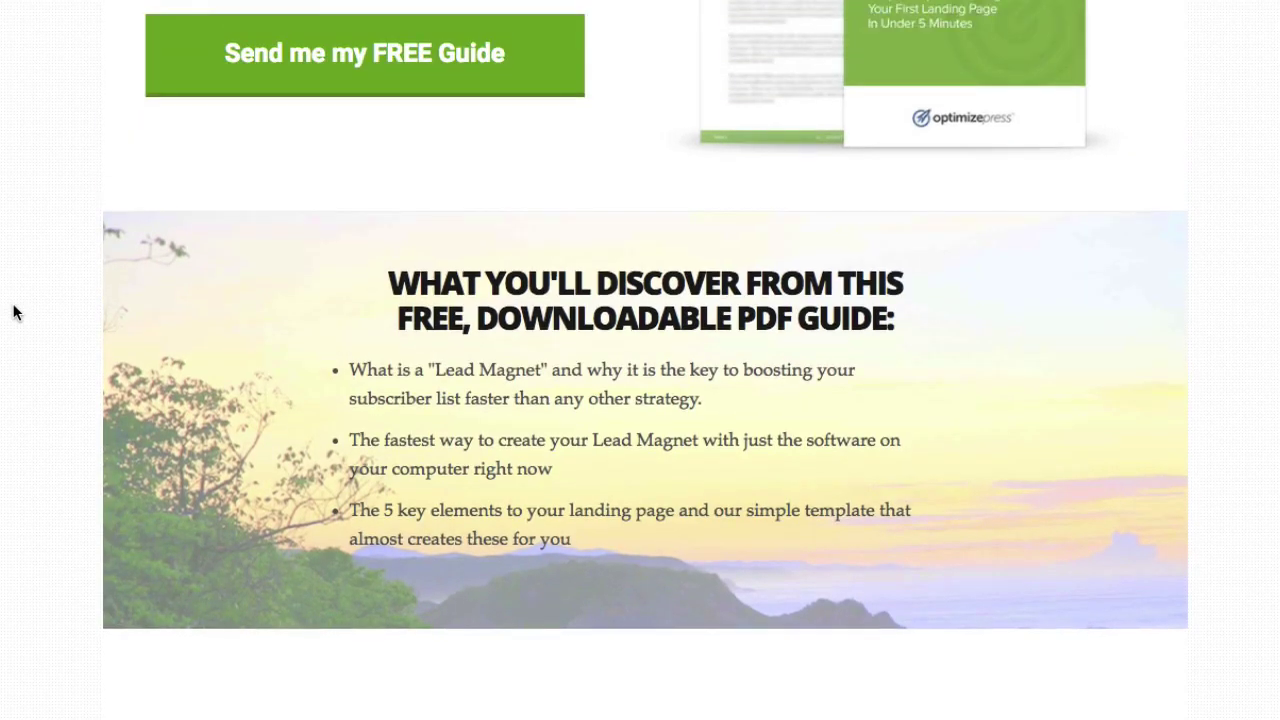
scroll(190, 570, up, 1)
scroll(108, 517, up, 1)
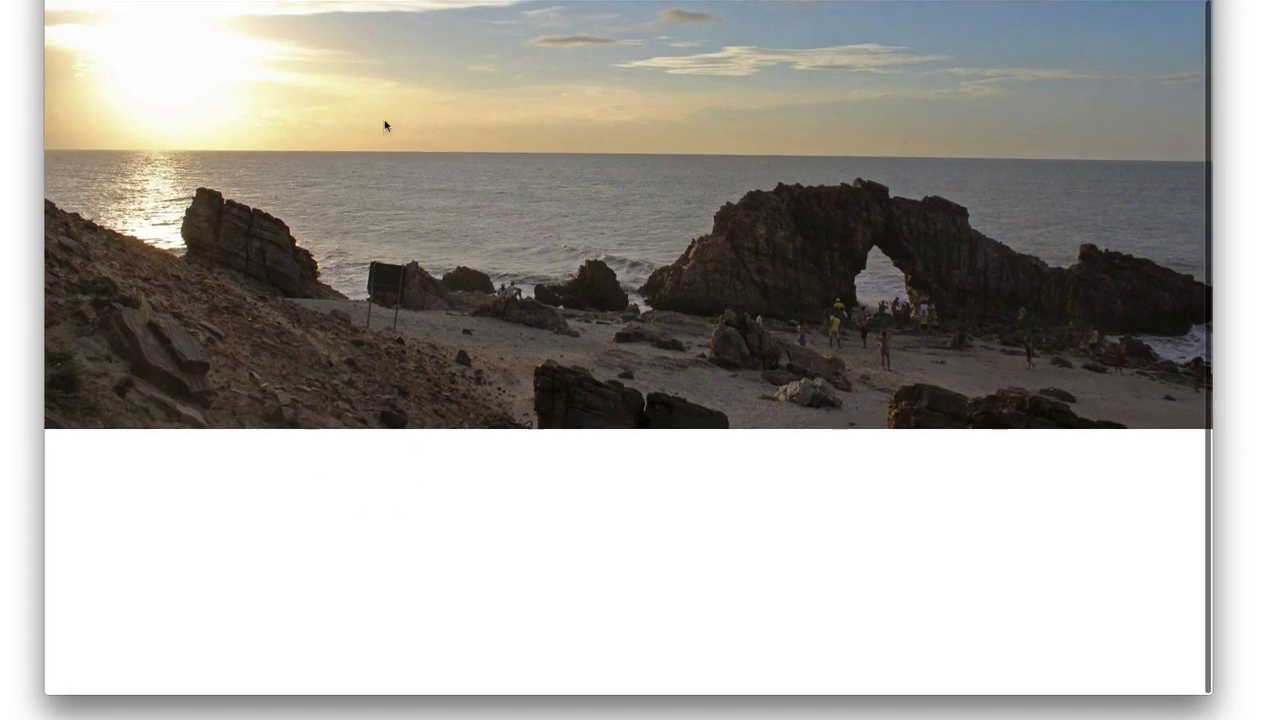
Open the sunset page in the live editor and copy the coastline sunset row.
click(530, 15)
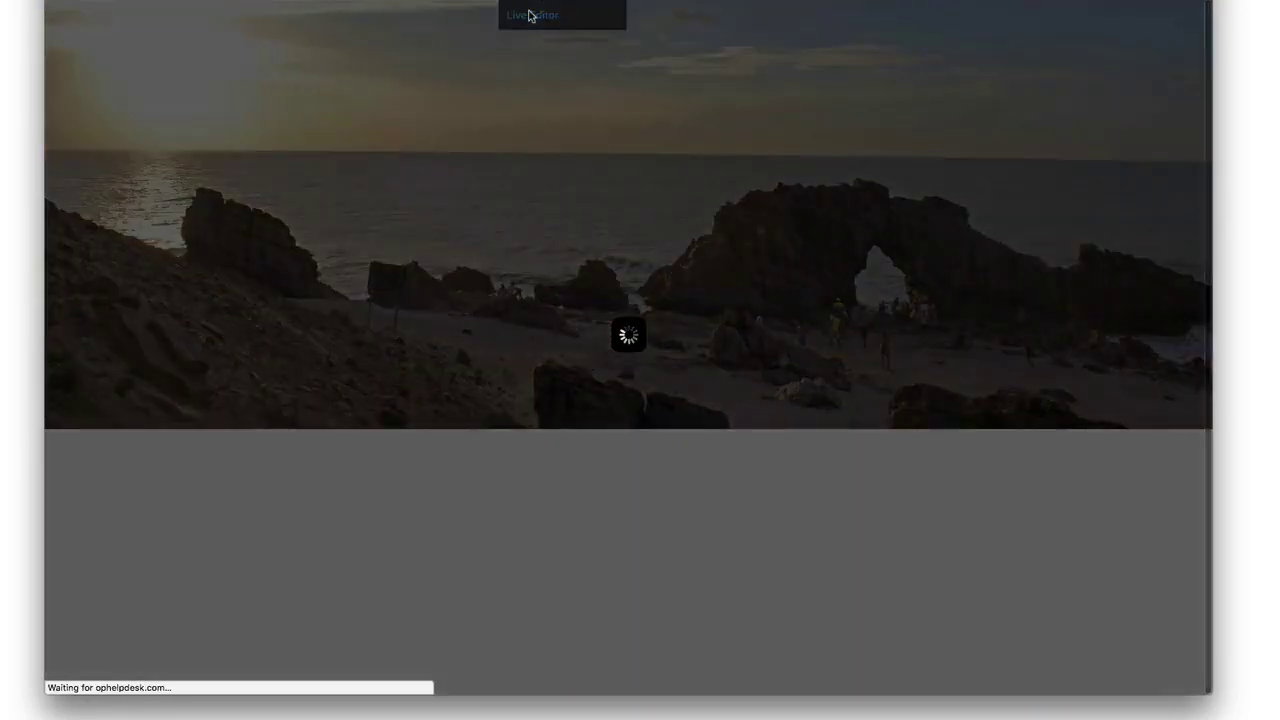
mouse_move(529, 281)
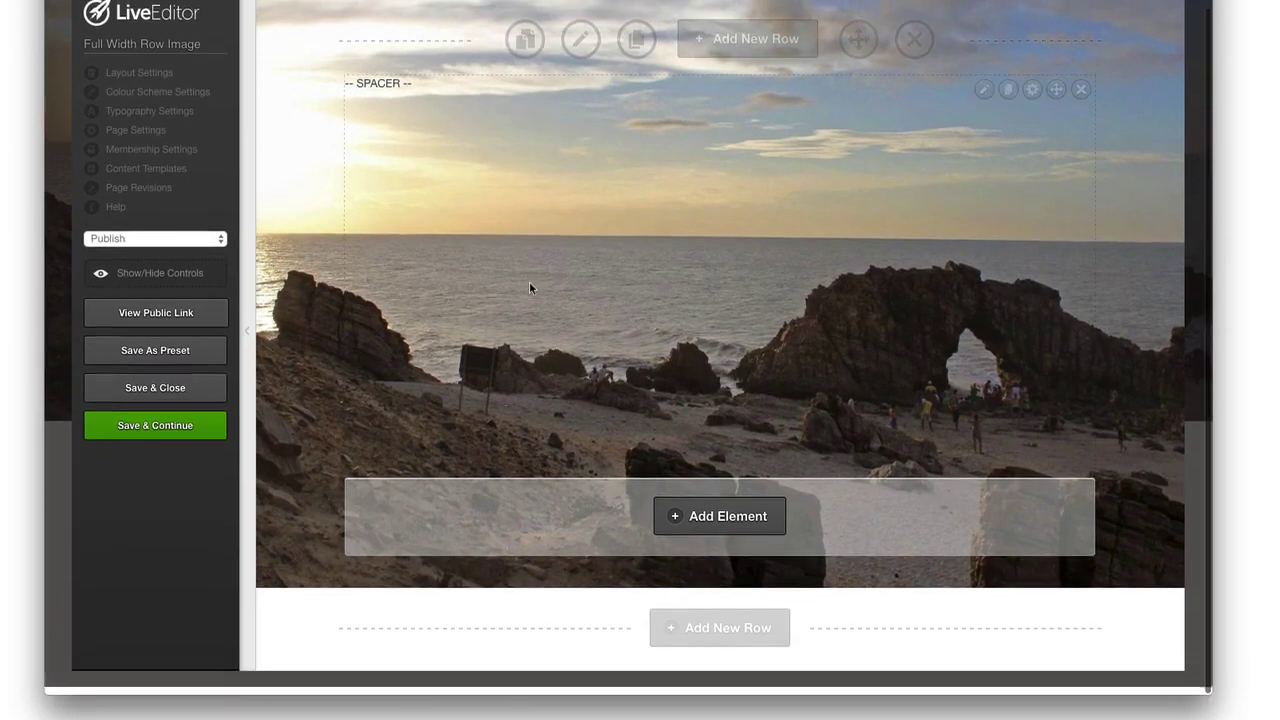
click(525, 47)
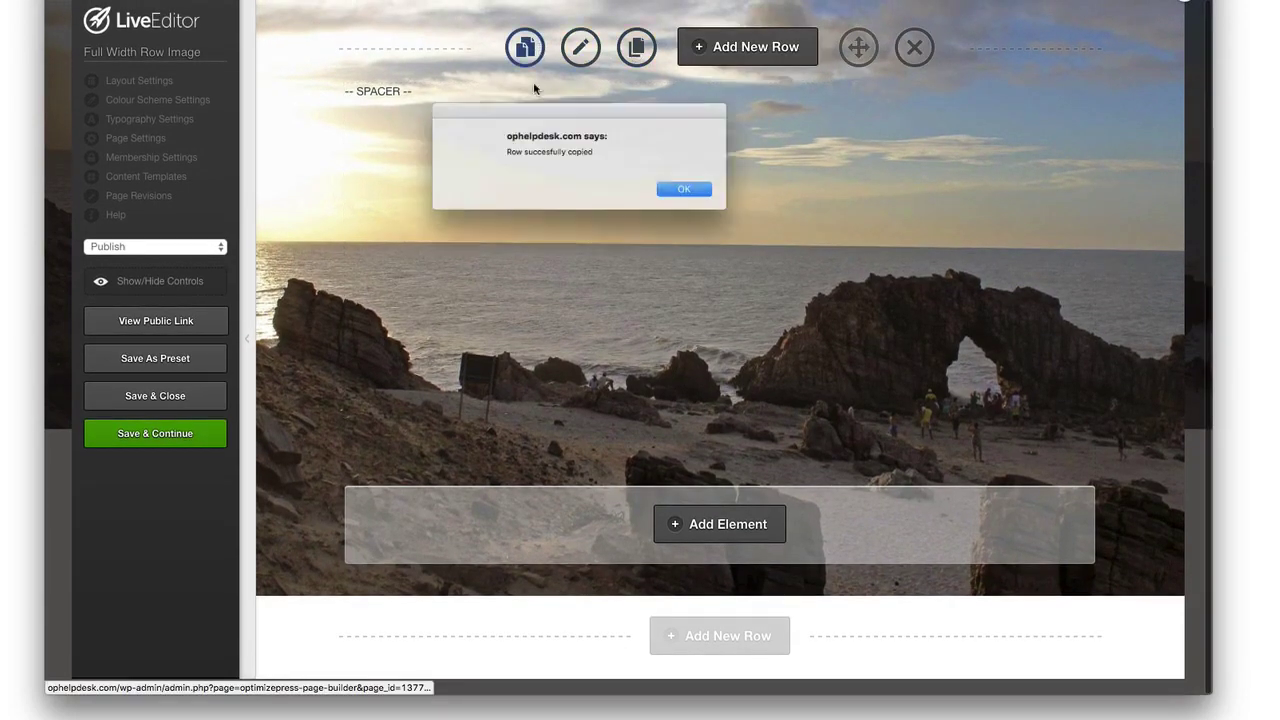
click(697, 194)
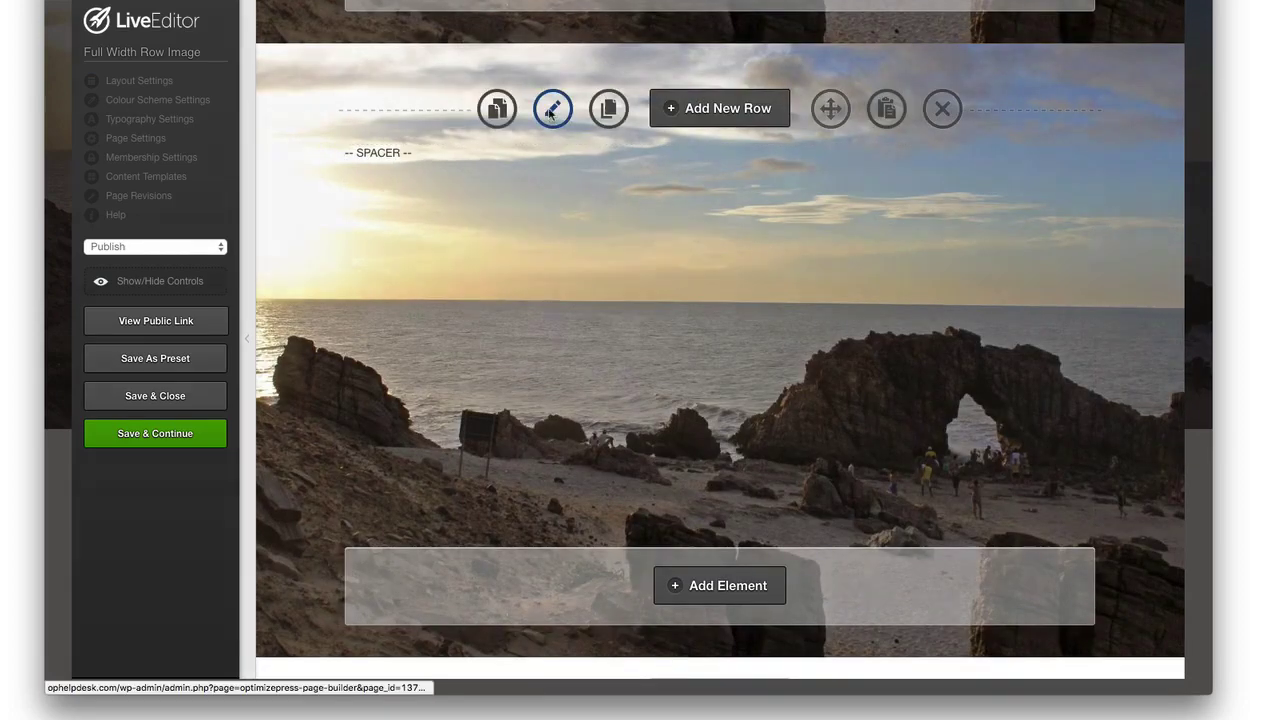
Replace the second row's background with the Big Sur waterfall image from the media library.
click(548, 111)
scroll(514, 251, down, 10)
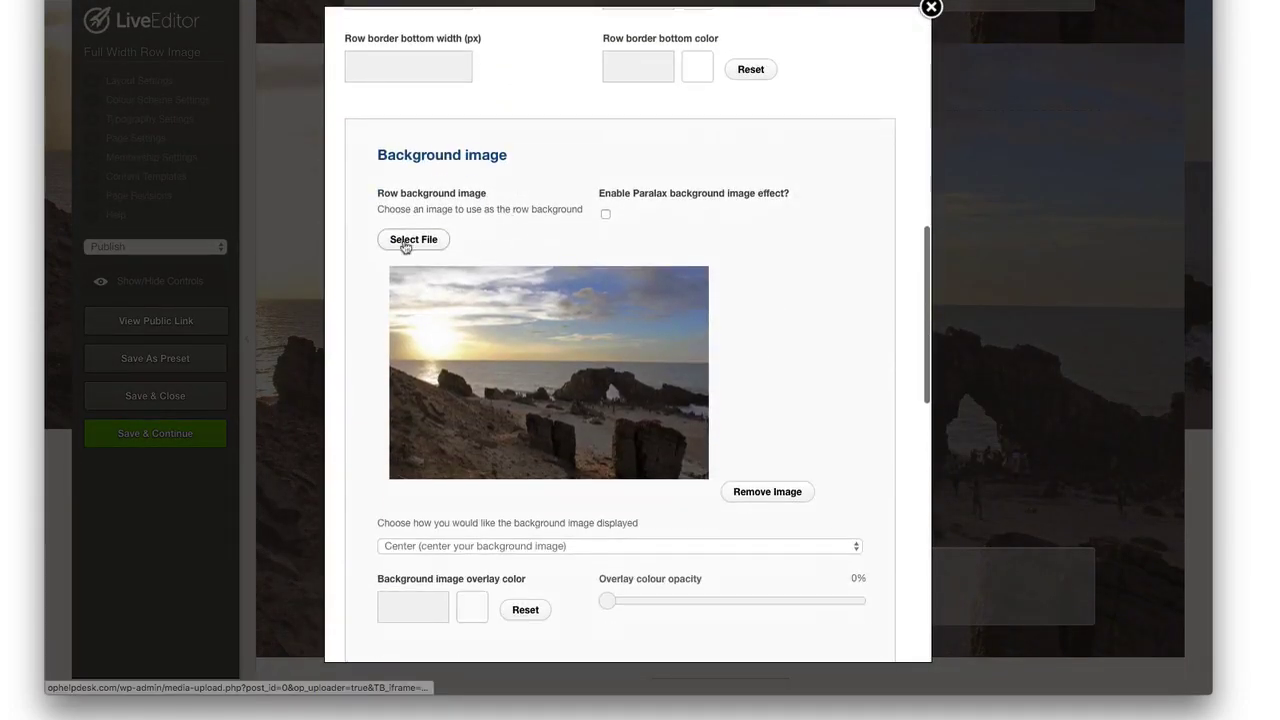
click(405, 244)
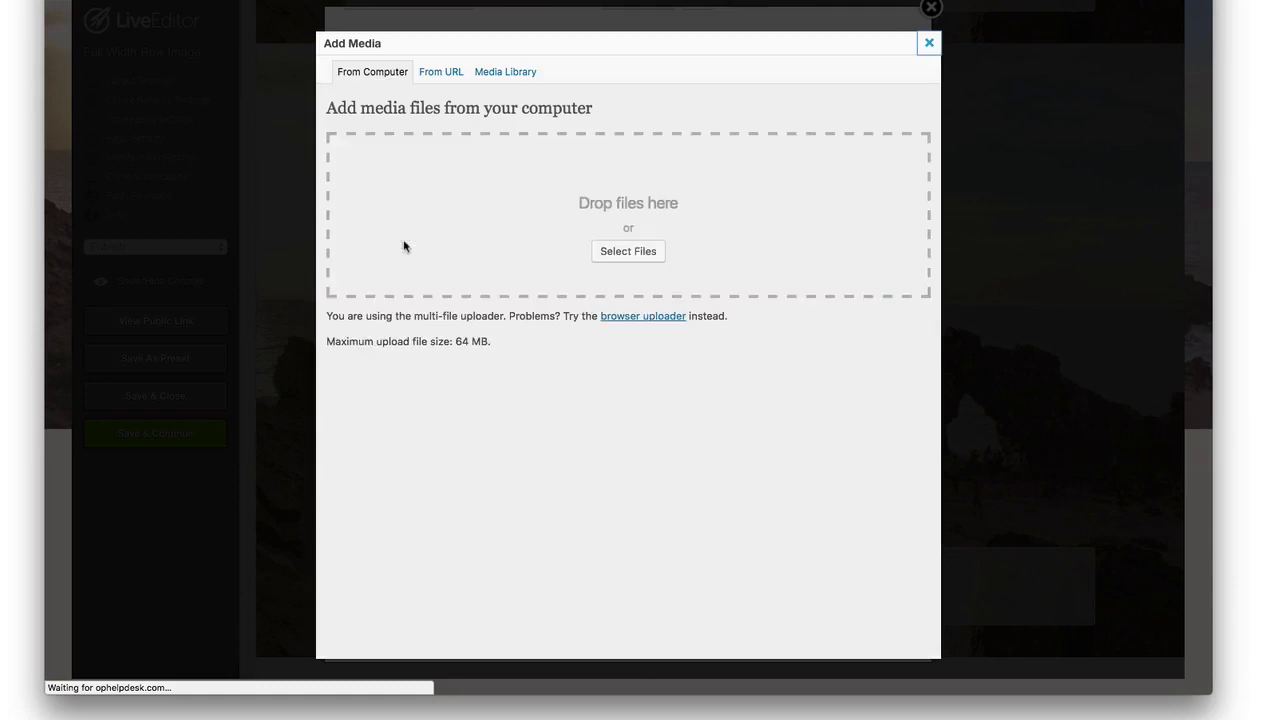
click(510, 72)
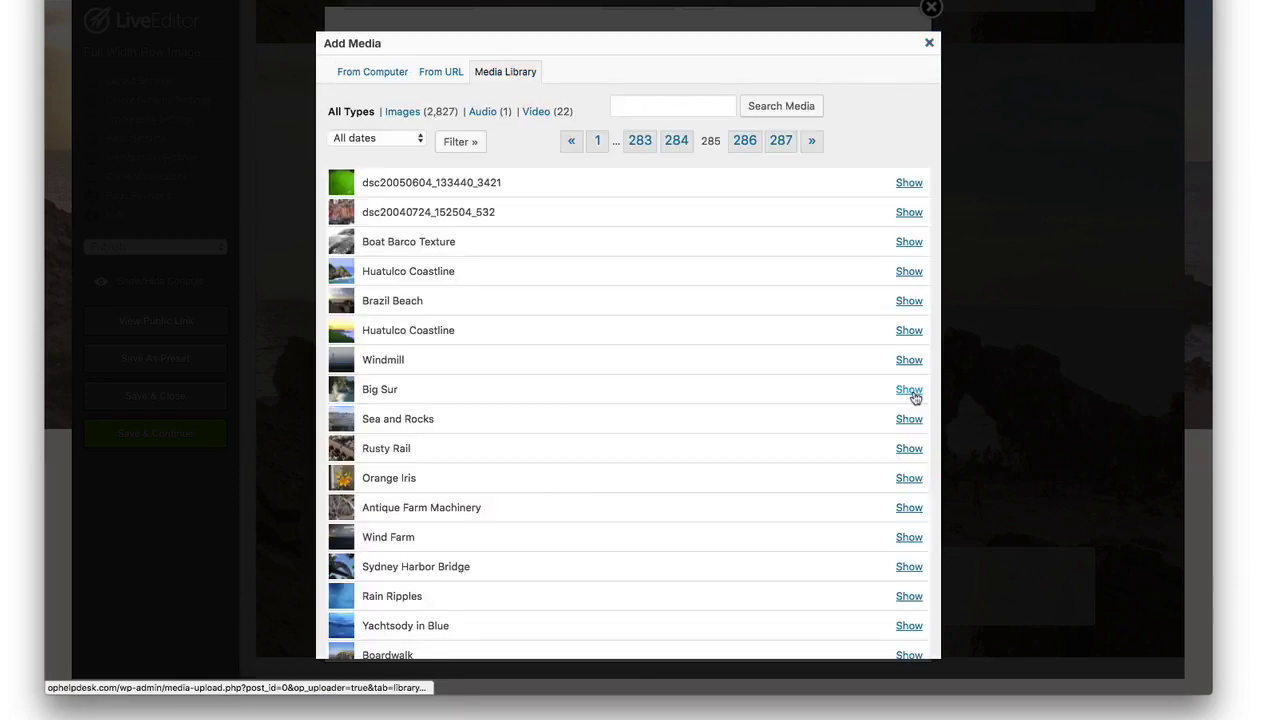
click(909, 392)
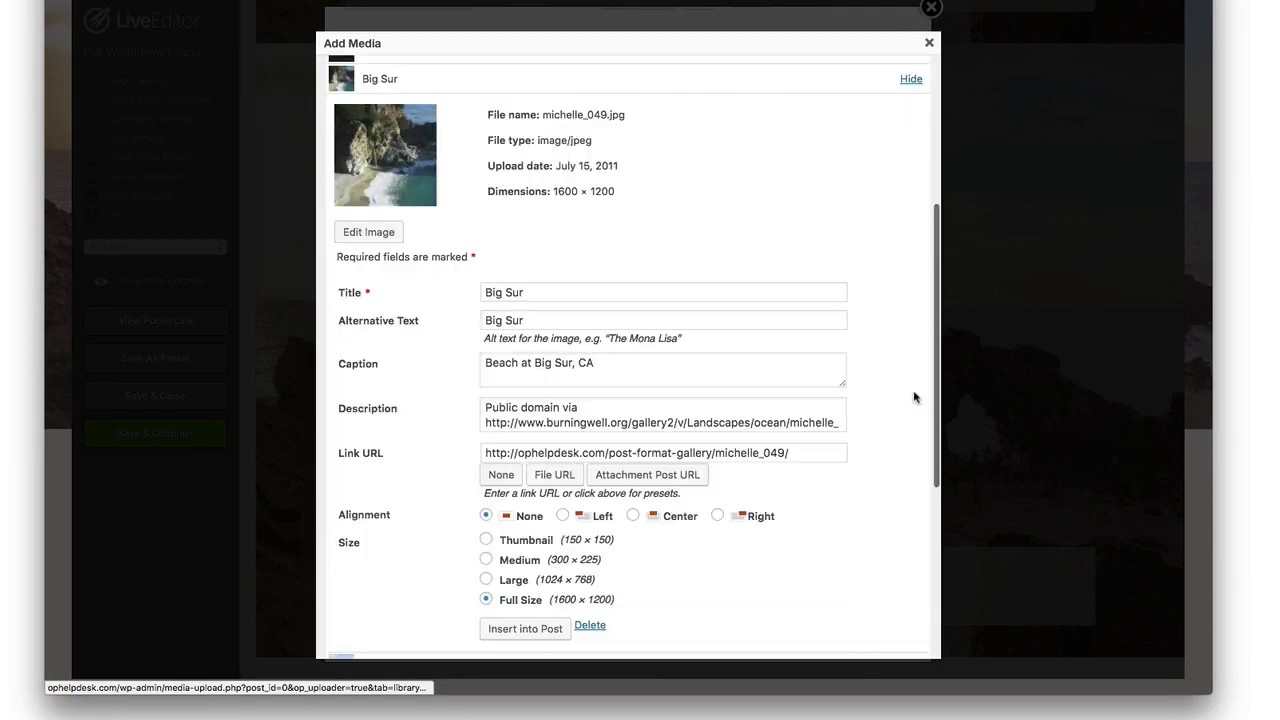
click(524, 626)
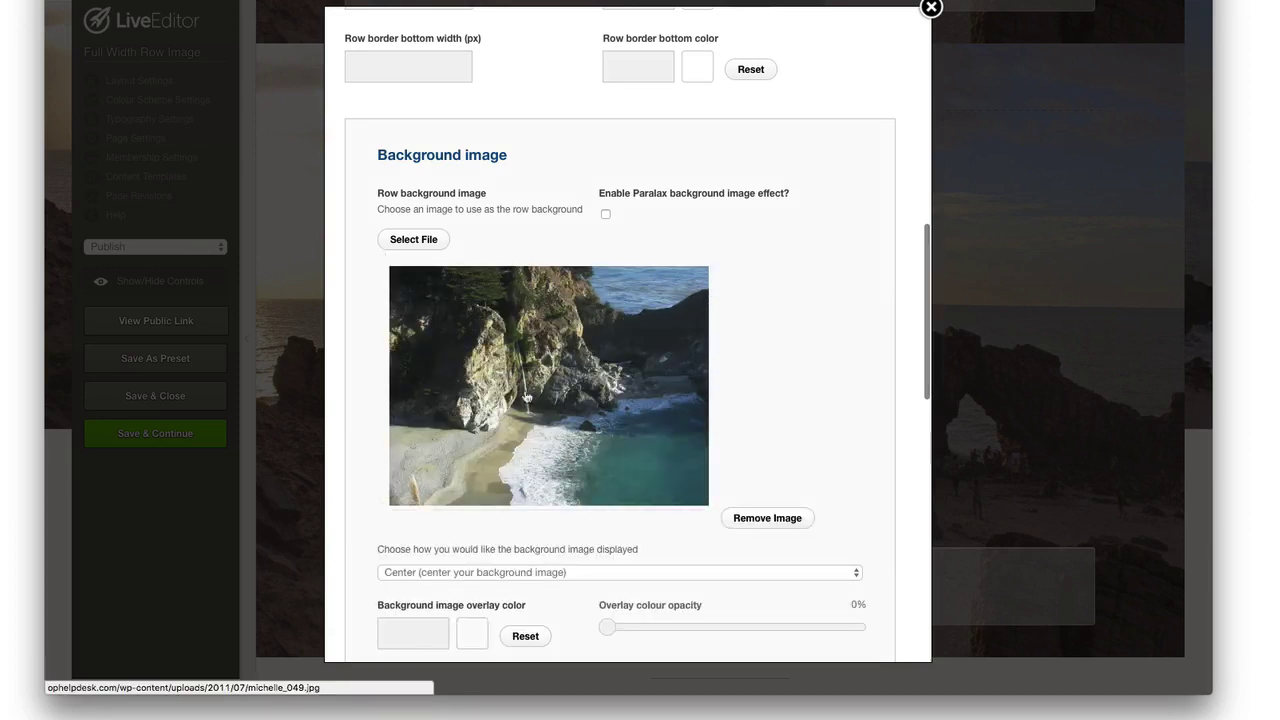
scroll(557, 507, down, 3)
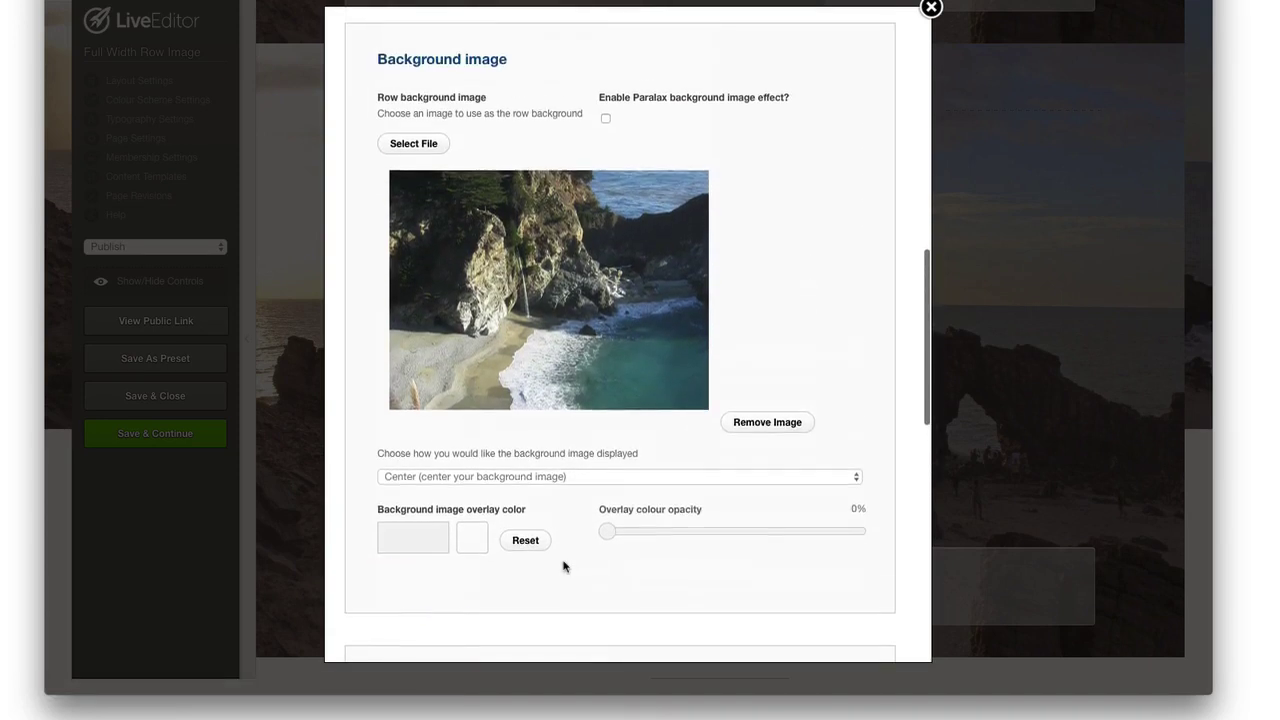
scroll(565, 563, down, 10)
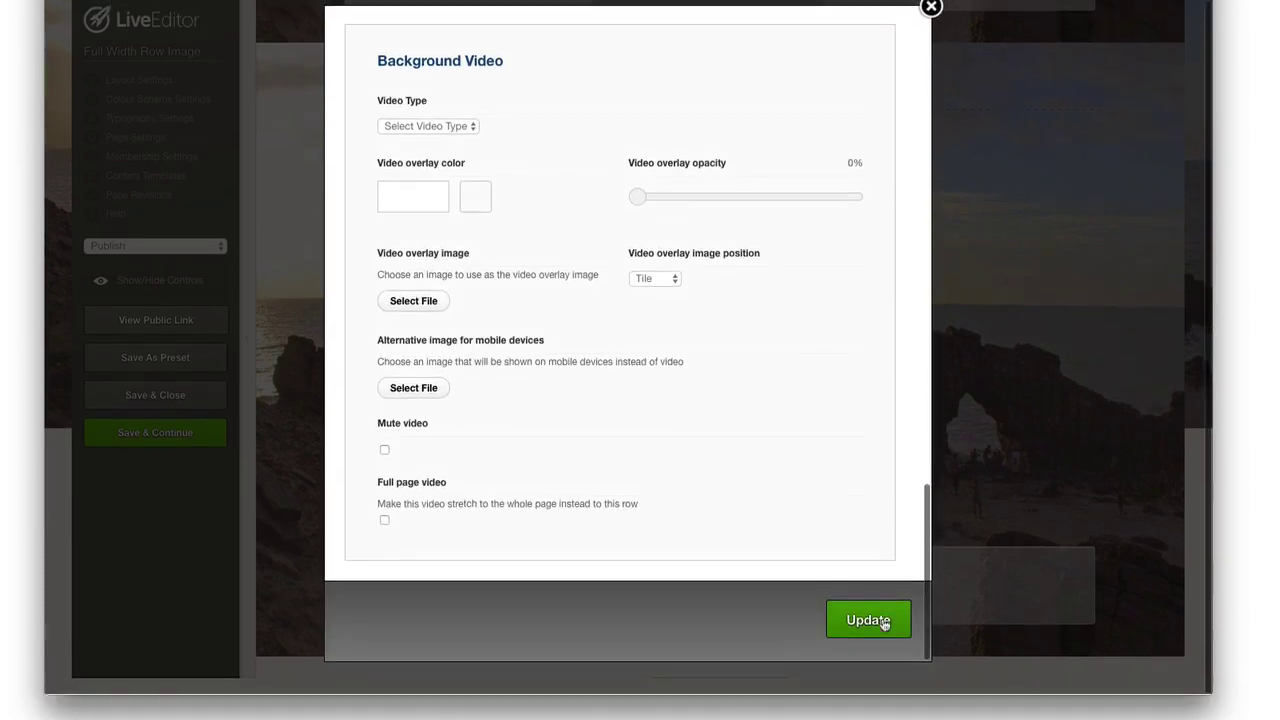
click(875, 618)
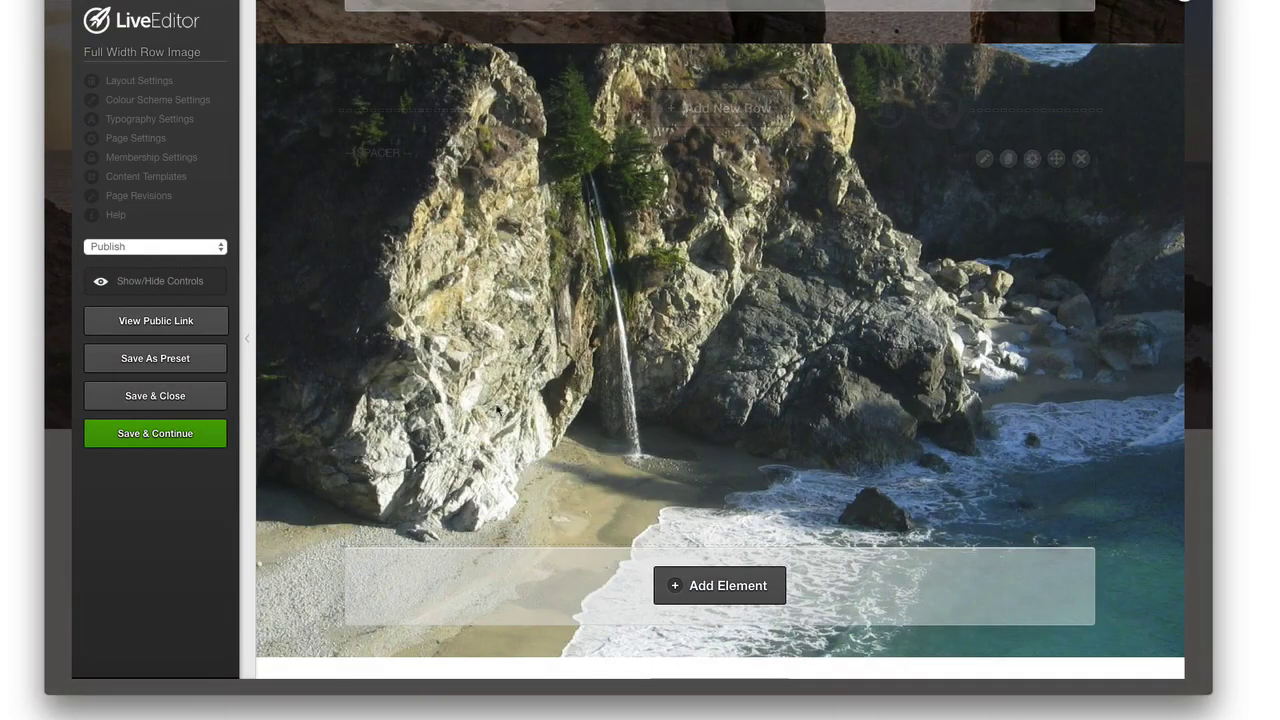
Save the page and widen the browser window to preview both full-width rows.
click(211, 400)
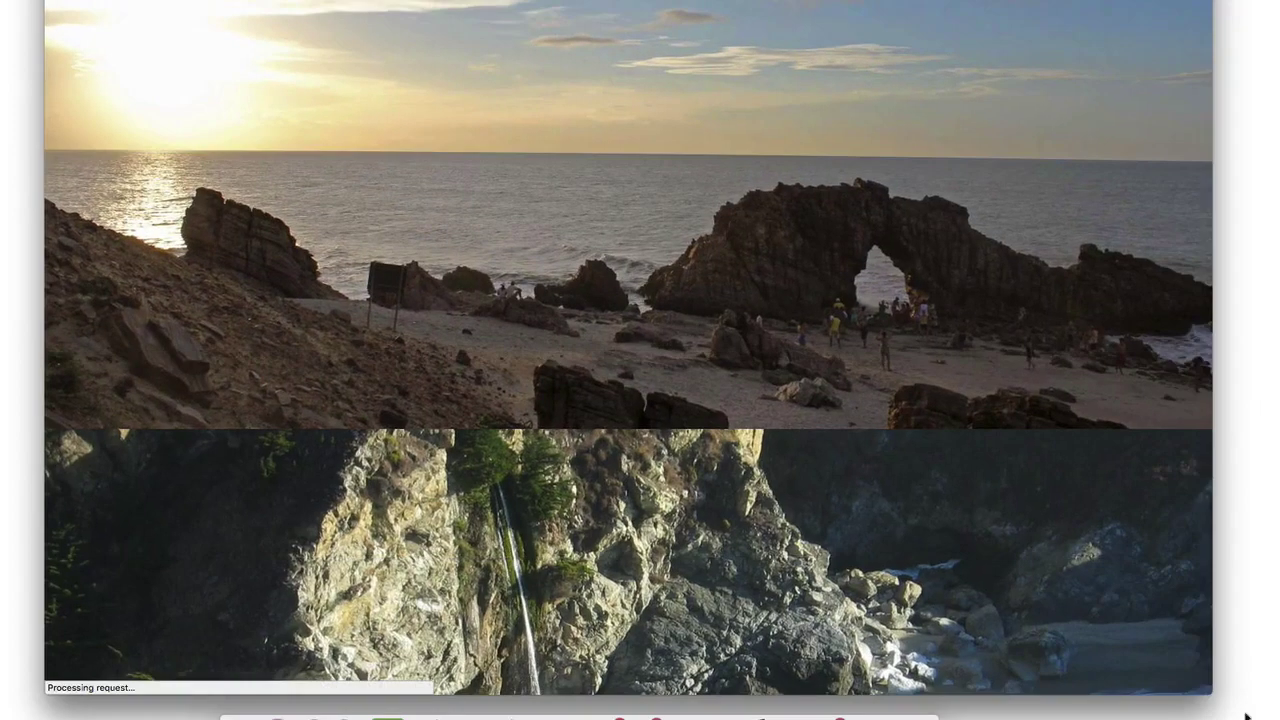
drag(1212, 696, 1265, 716)
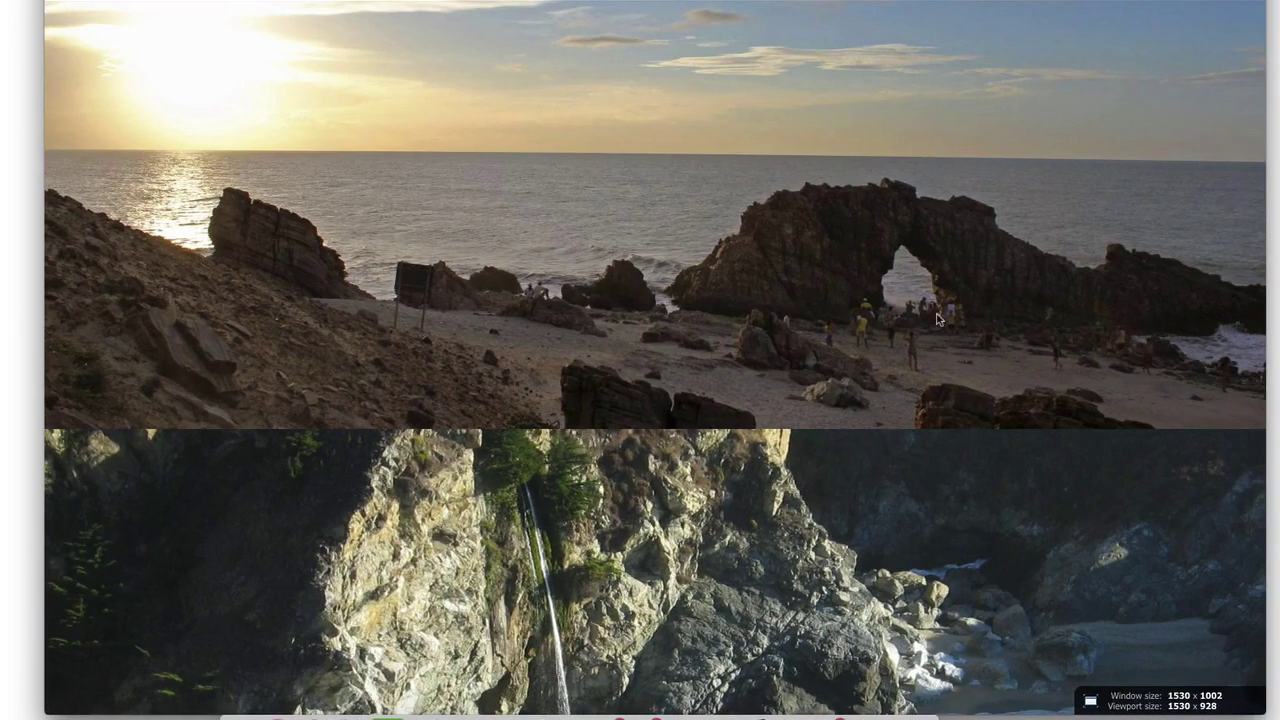
scroll(937, 320, down, 2)
scroll(937, 320, up, 2)
scroll(937, 320, down, 1)
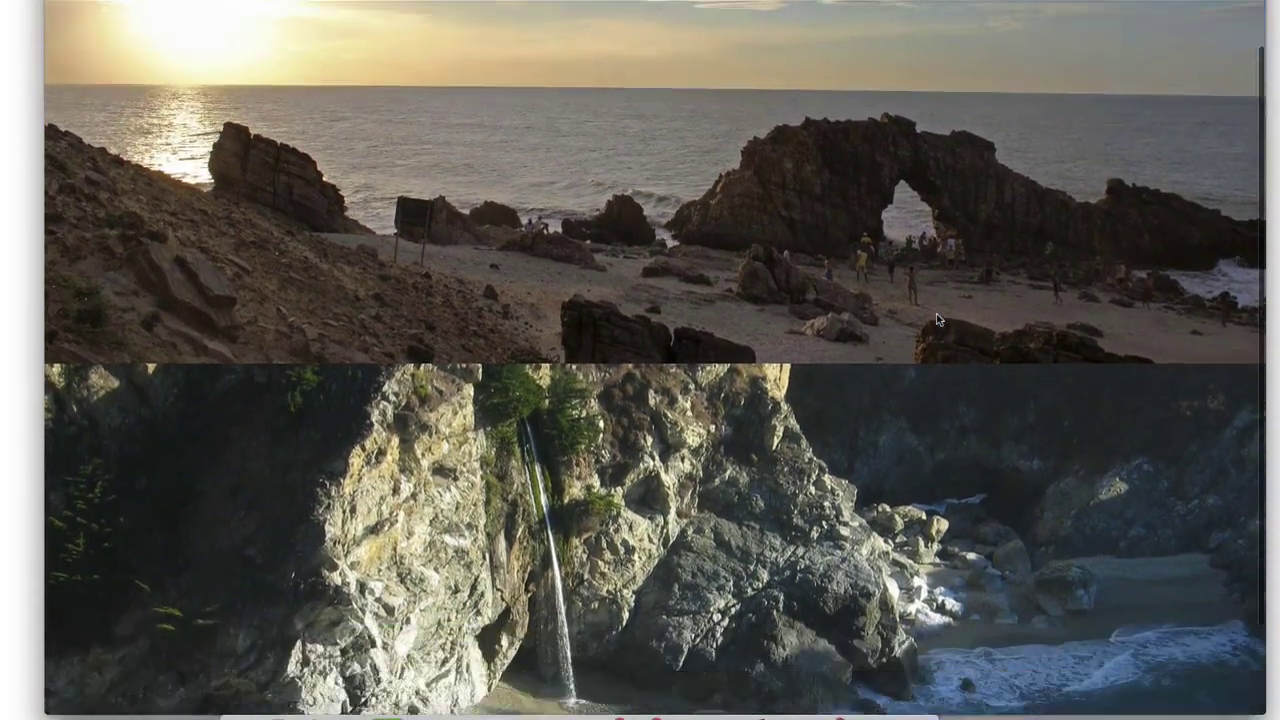
scroll(316, 181, up, 2)
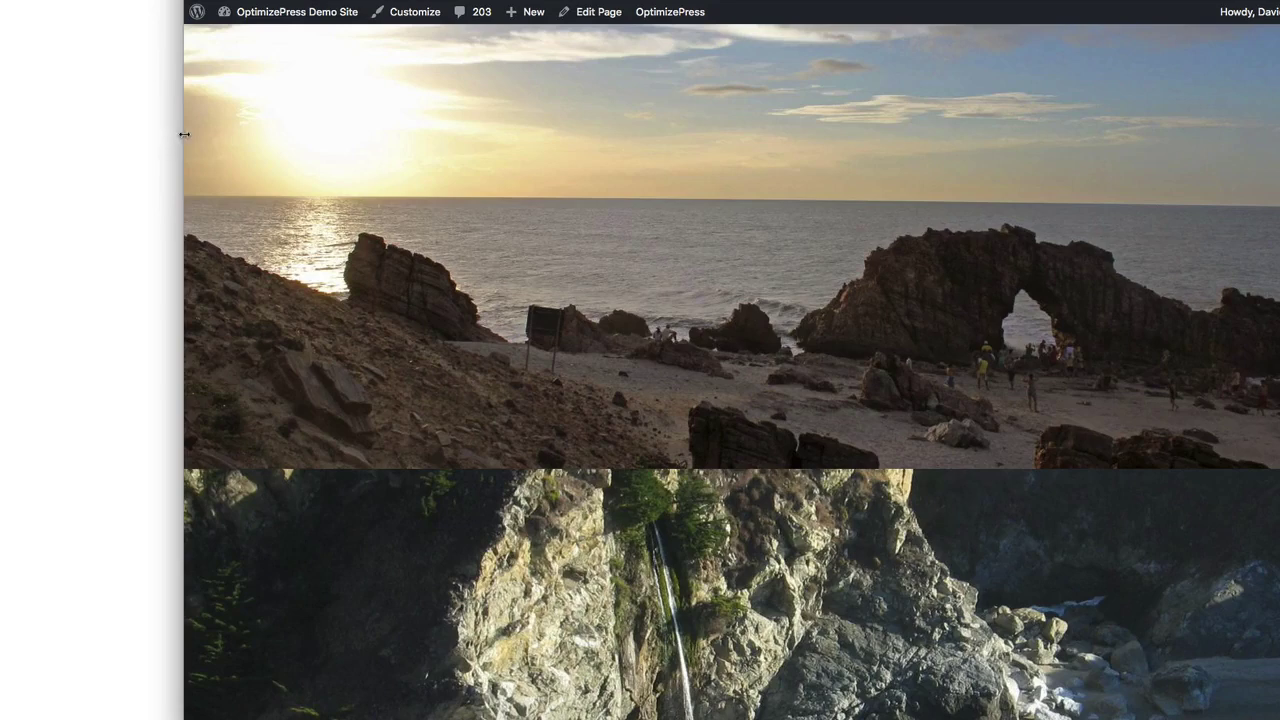
Widen the window further to the left and check both rows still fill the width.
drag(178, 134, 1, 125)
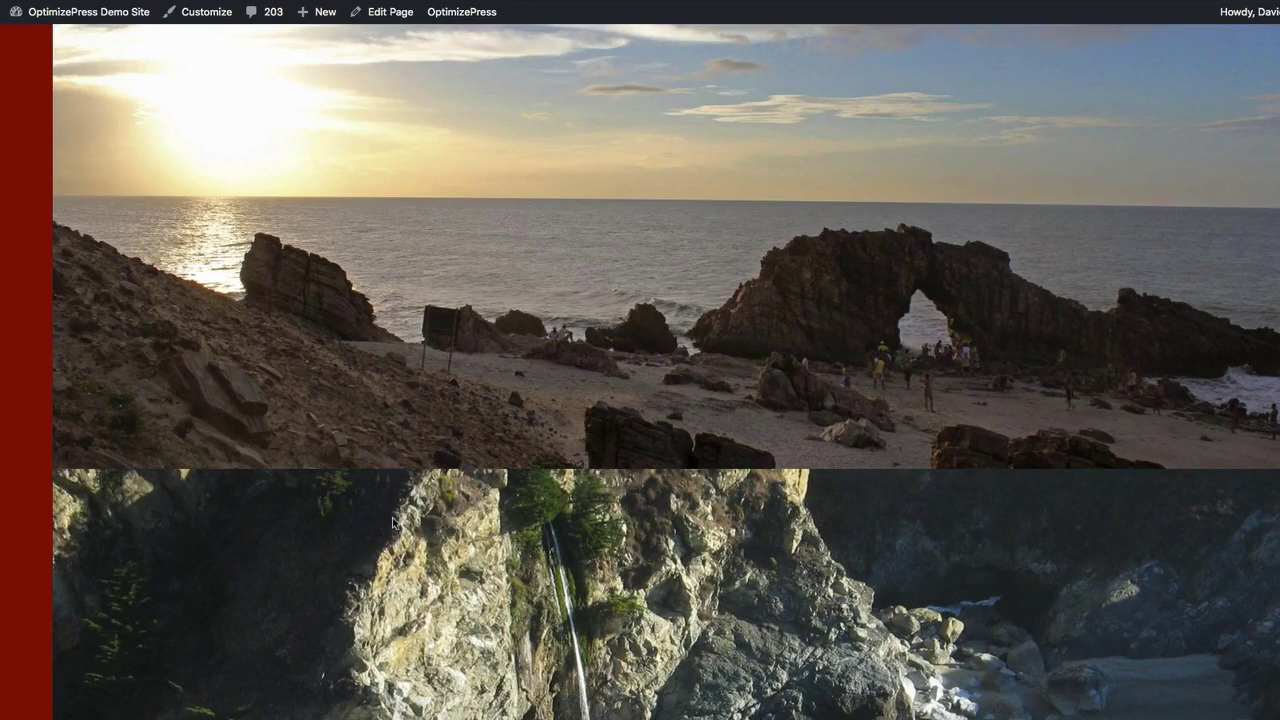
scroll(393, 521, down, 2)
scroll(393, 521, up, 2)
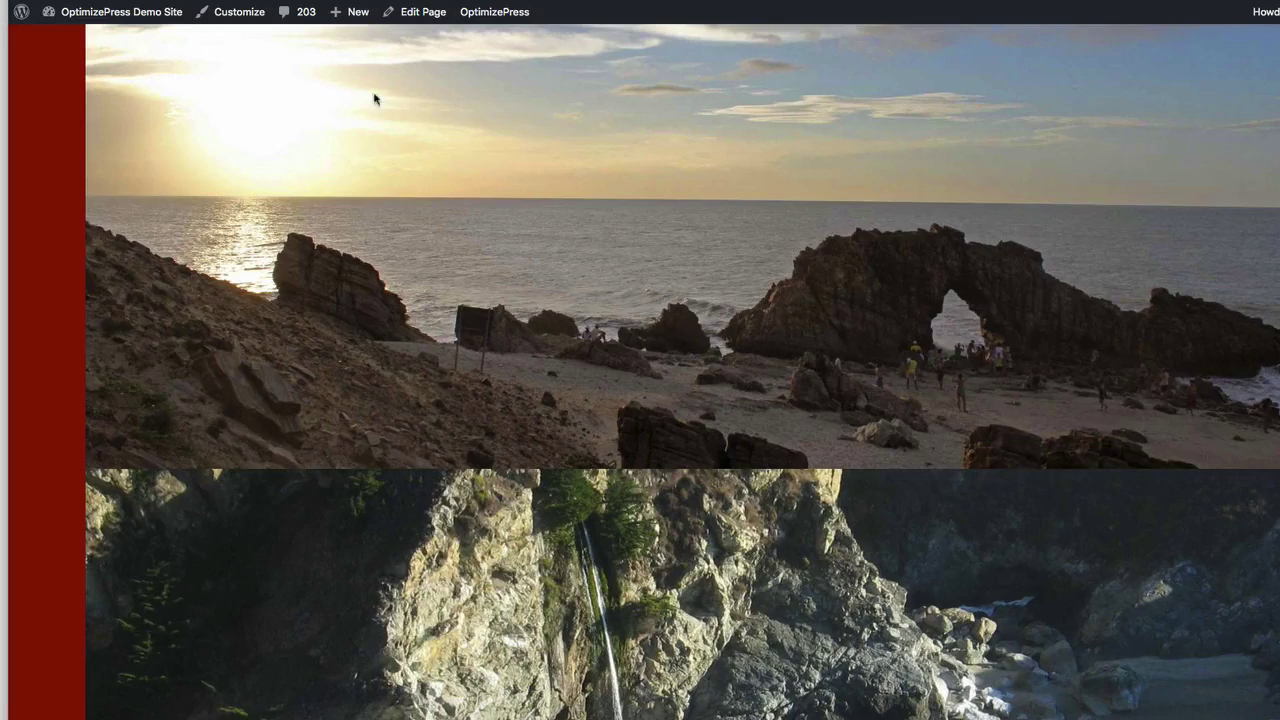
Resize the browser window narrower, wider, then narrower again, confirming both rows stay full width.
drag(8, 81, 224, 92)
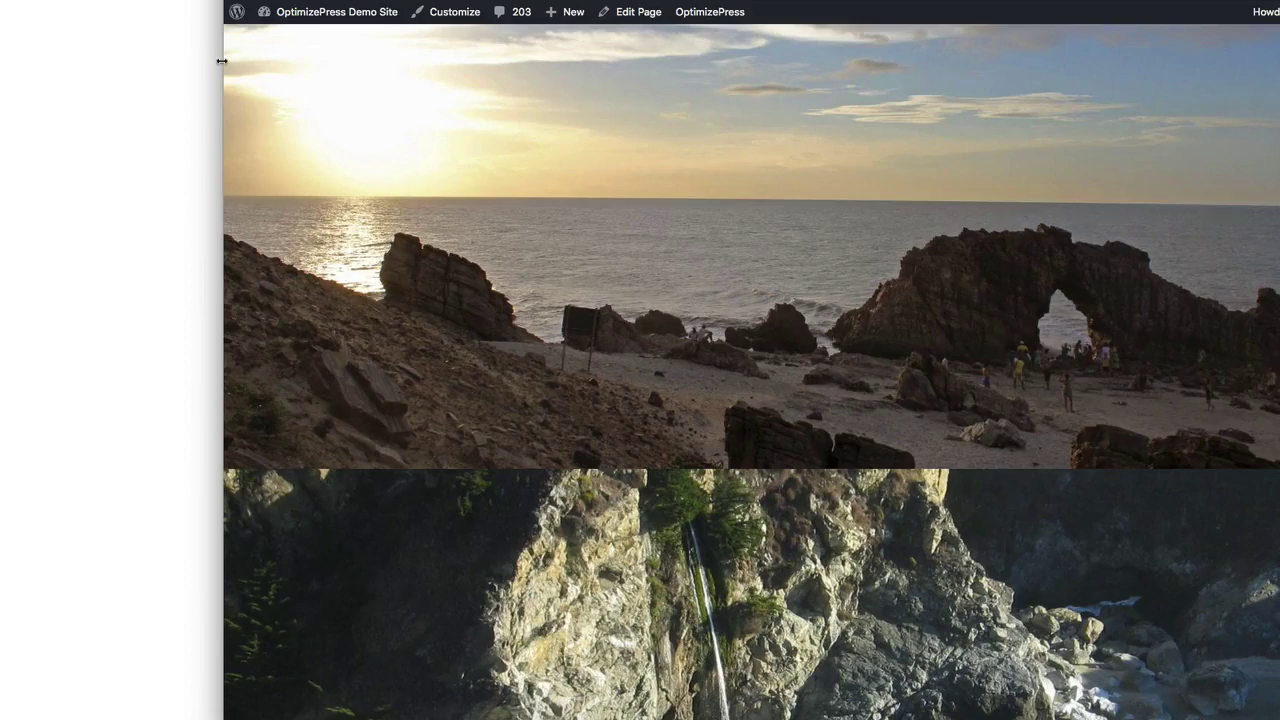
drag(222, 61, 40, 64)
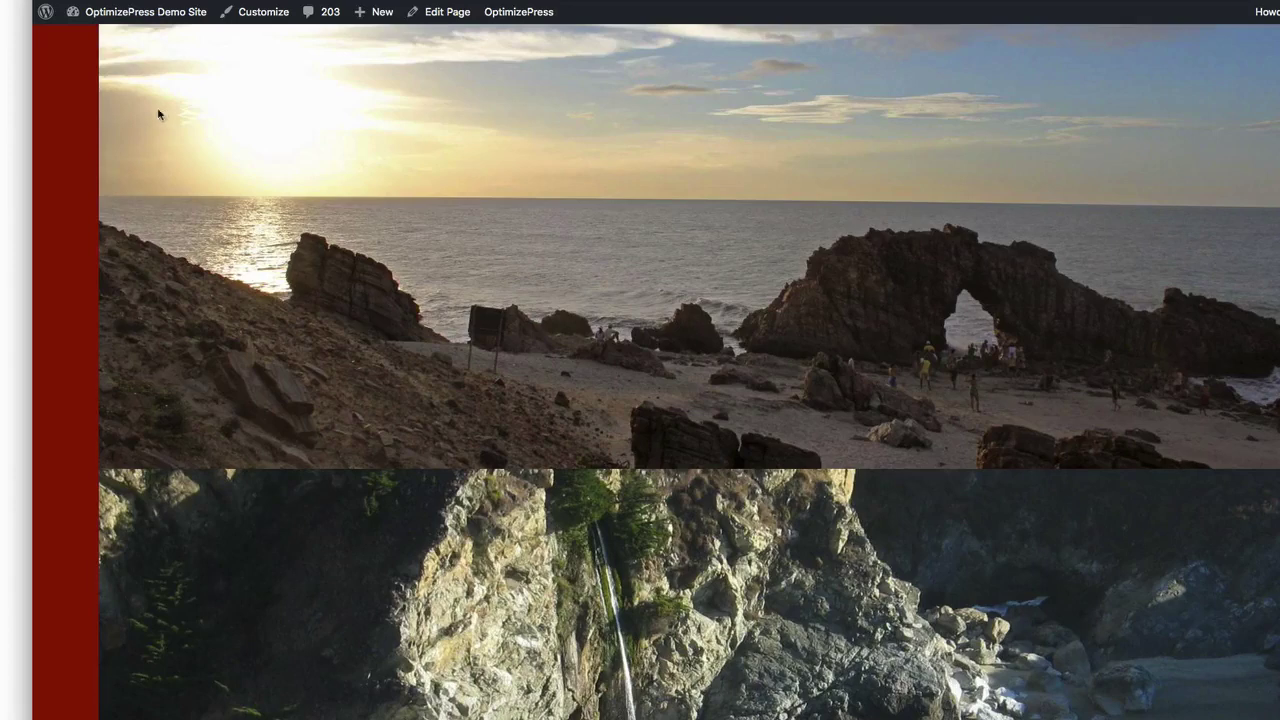
drag(35, 50, 198, 120)
In the Live Editor, give the coastline sunset row a black #000000 overlay at 69% opacity.
mouse_move(685, 12)
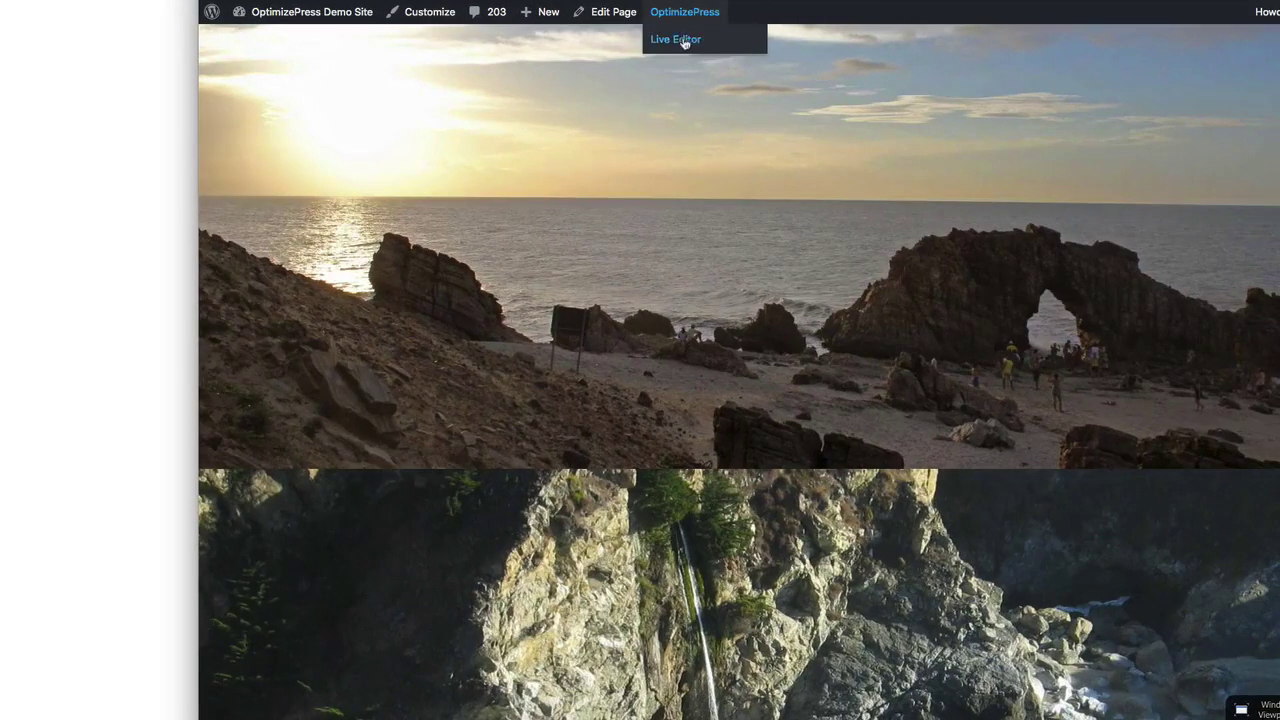
click(680, 40)
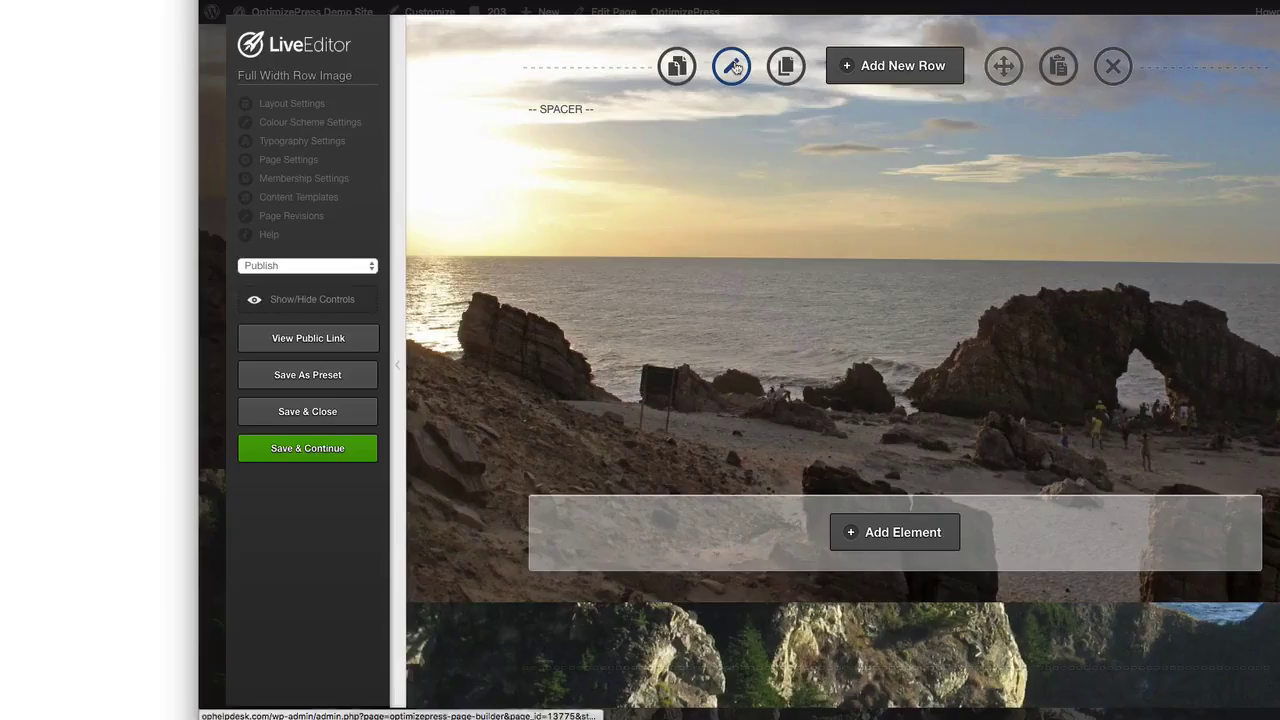
click(731, 63)
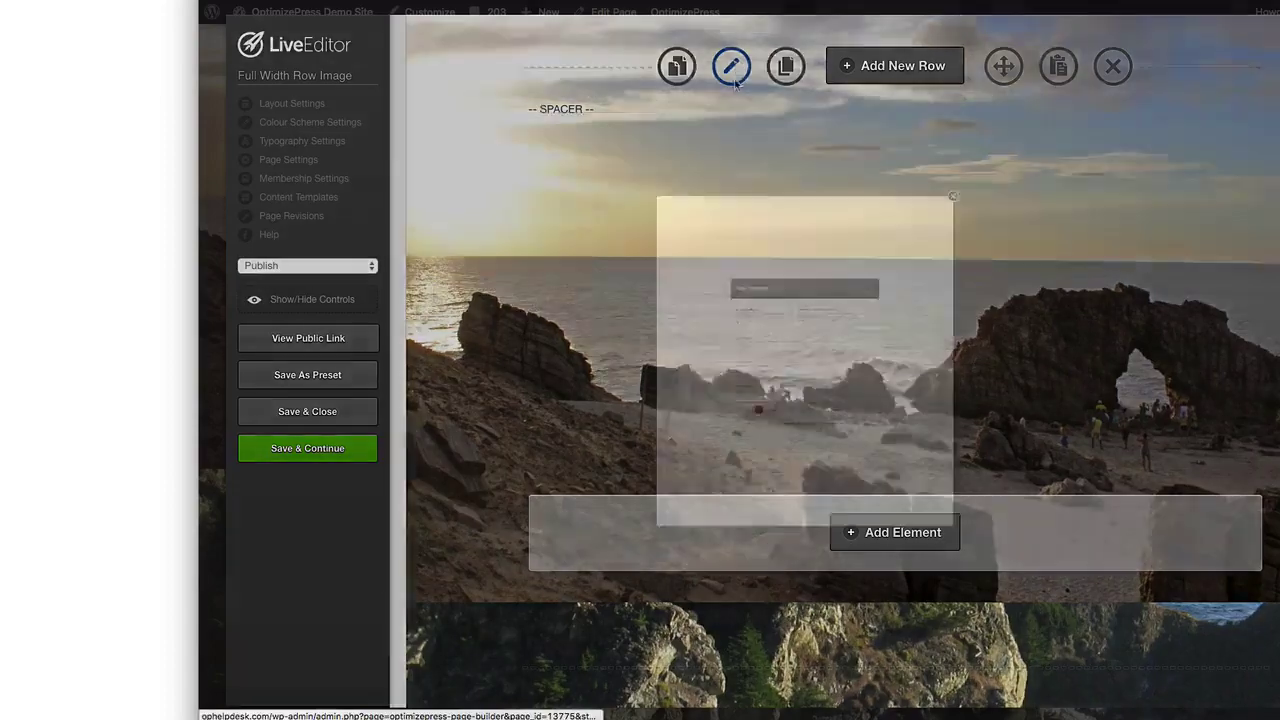
scroll(649, 349, down, 10)
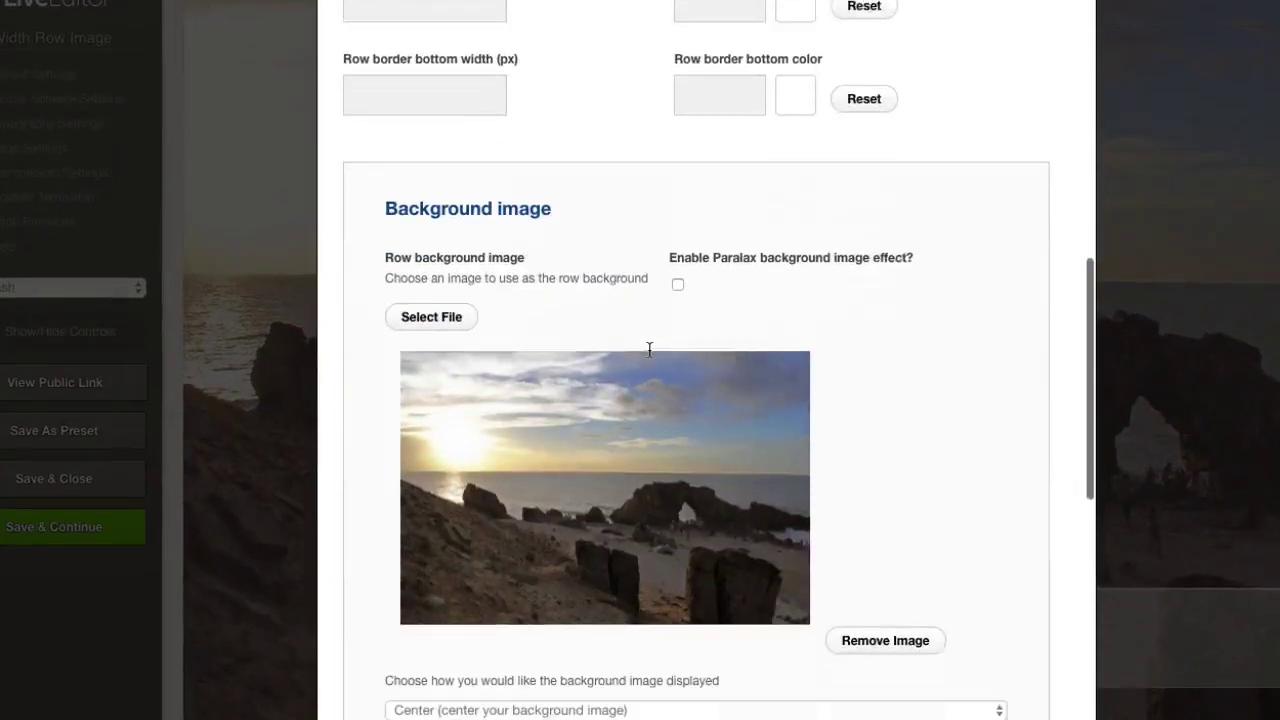
scroll(649, 349, down, 3)
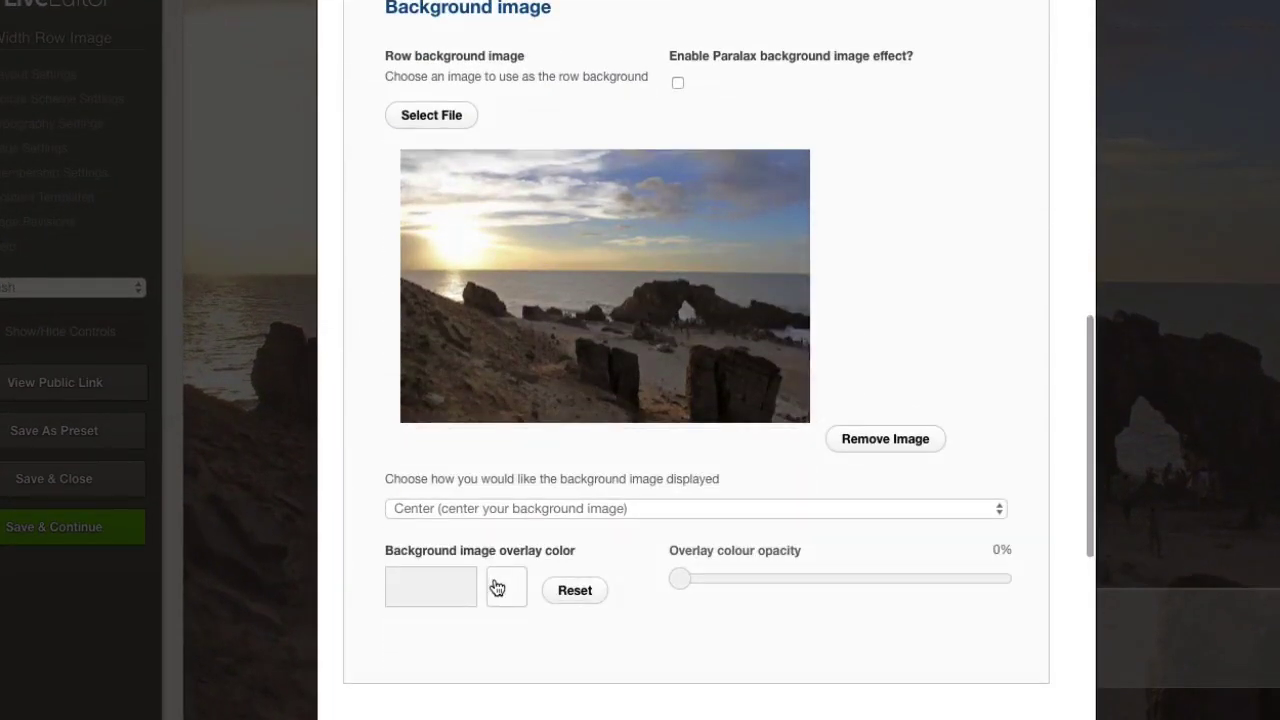
click(500, 587)
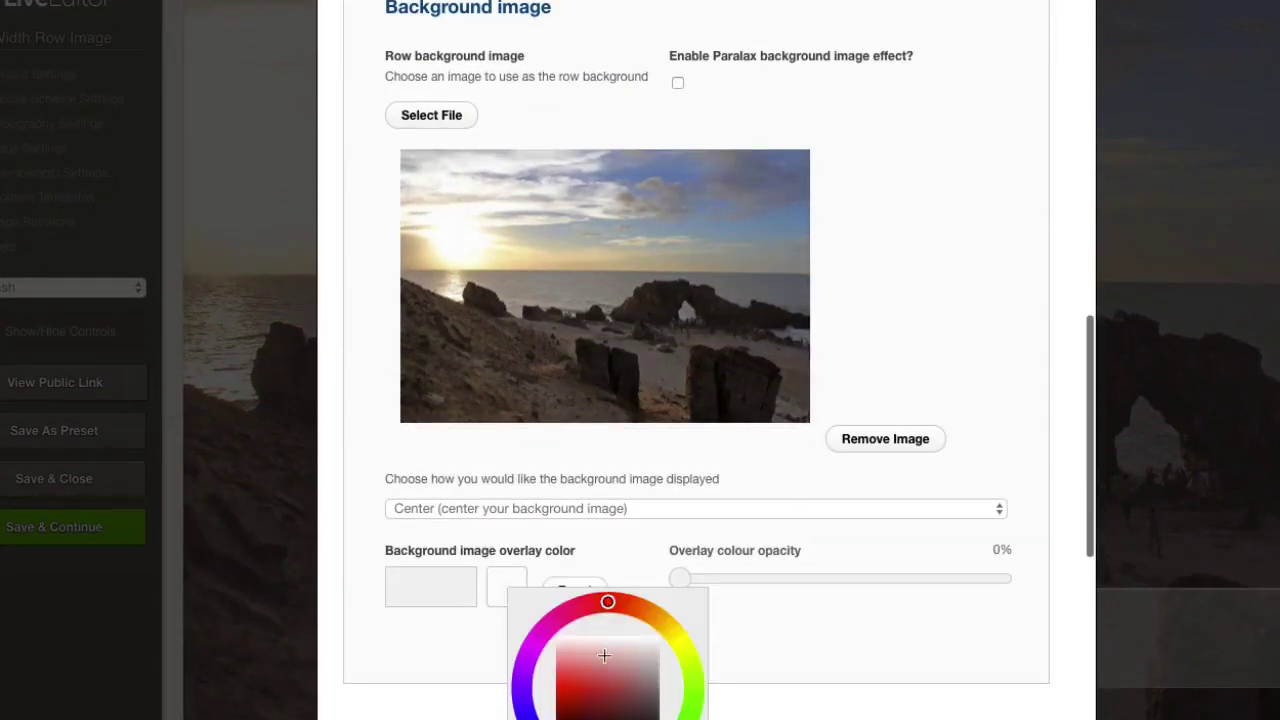
click(877, 597)
click(902, 579)
Apply the row settings, then Save & Close the page.
scroll(903, 586, down, 10)
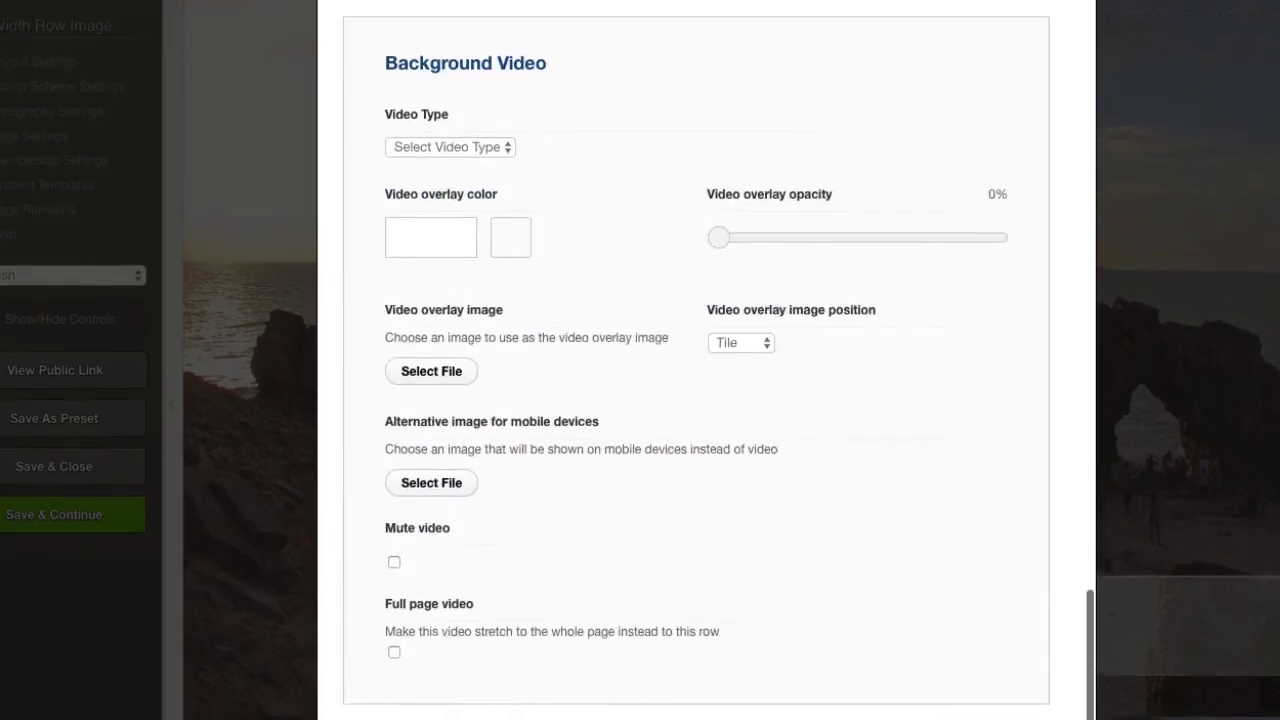
key(Escape)
click(105, 478)
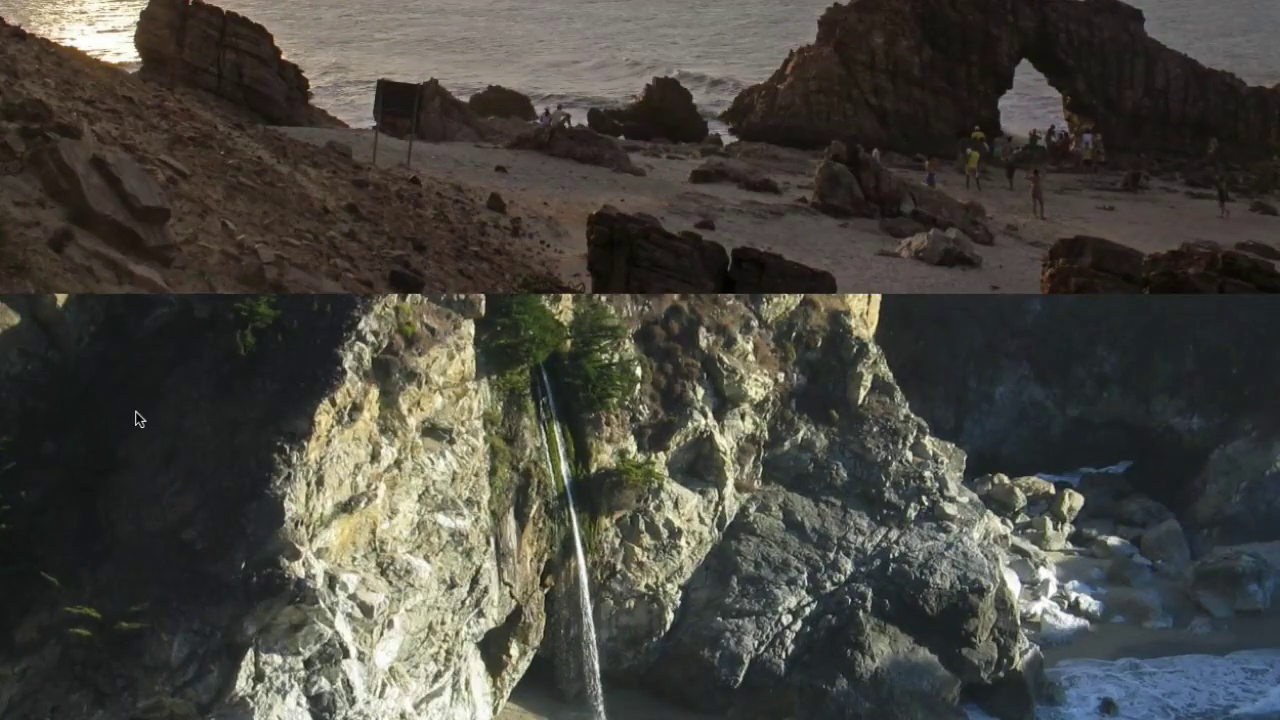
Scroll up to review the saved page with the darkened coastline row.
scroll(134, 417, up, 3)
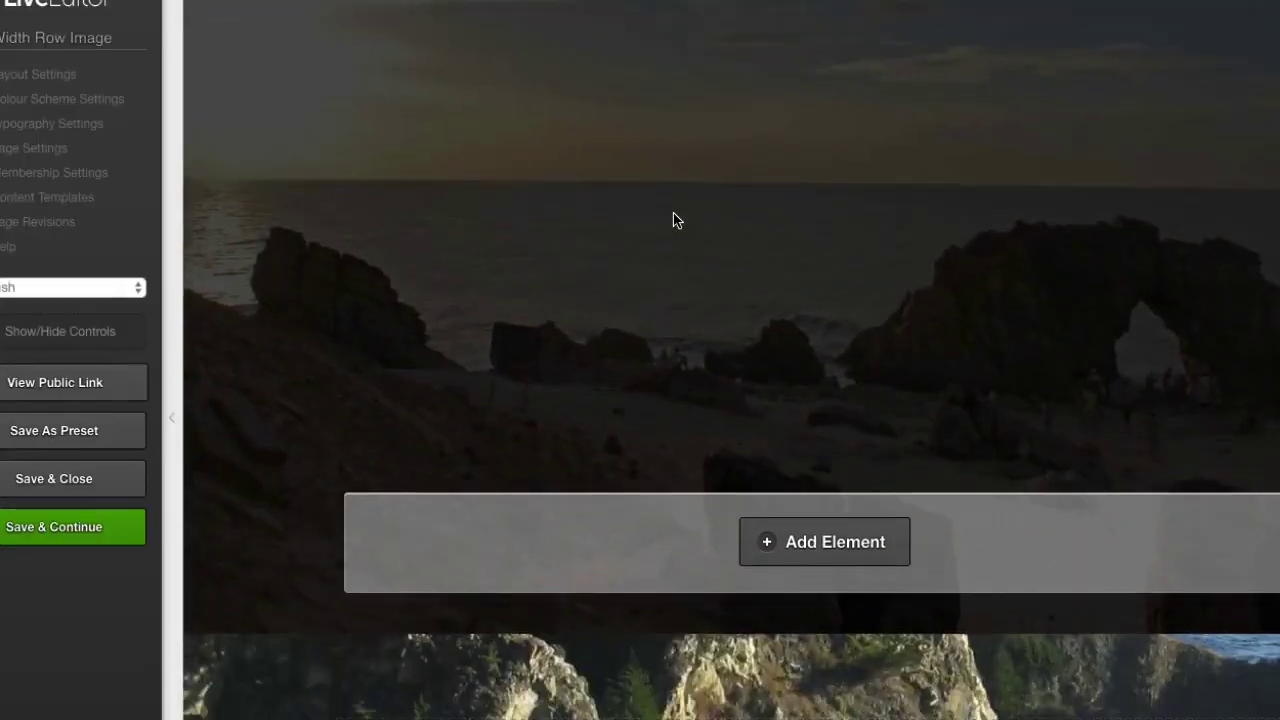
Raise the coastline row's black overlay opacity to 81%, then Save & Close the page.
mouse_move(686, 91)
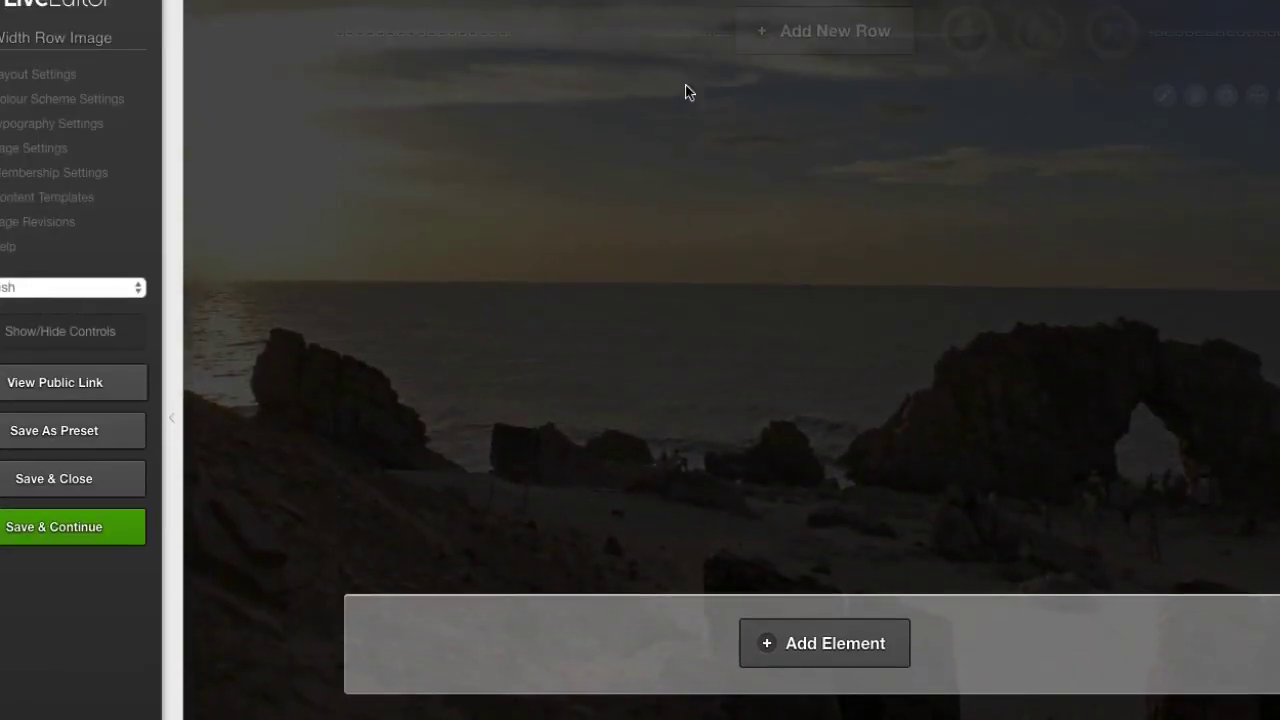
click(609, 44)
scroll(634, 300, down, 10)
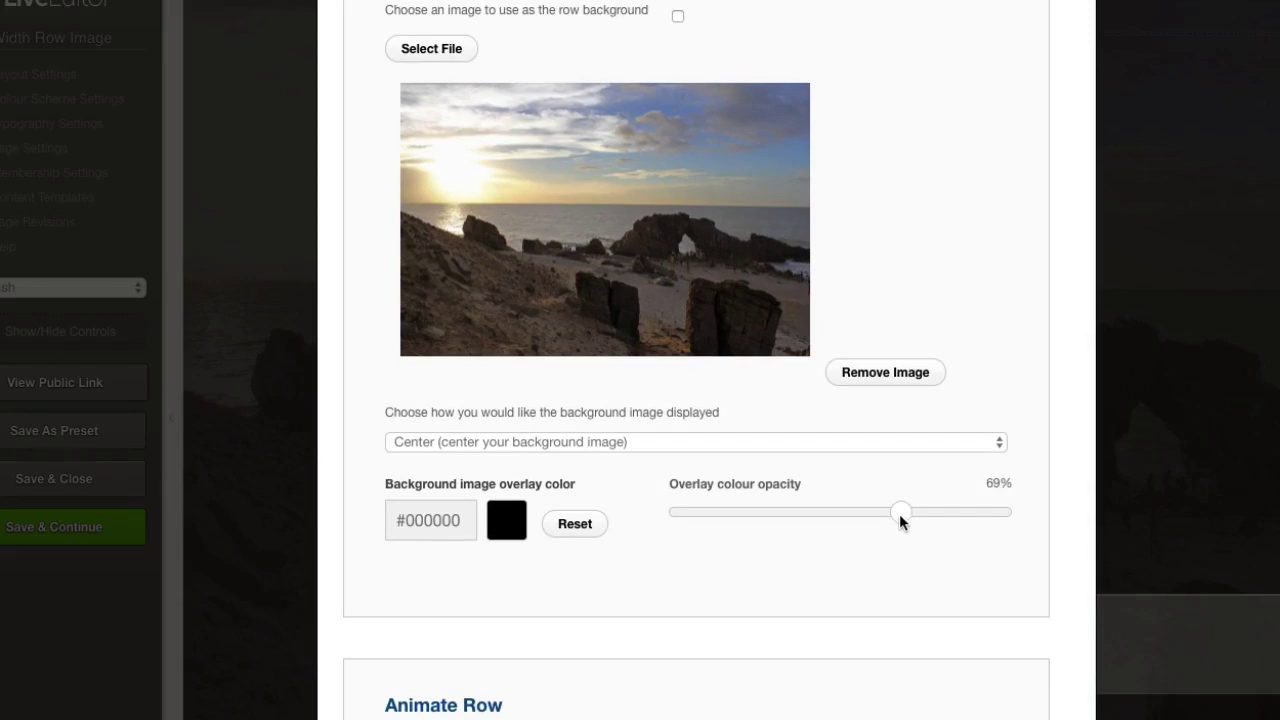
drag(902, 513, 945, 511)
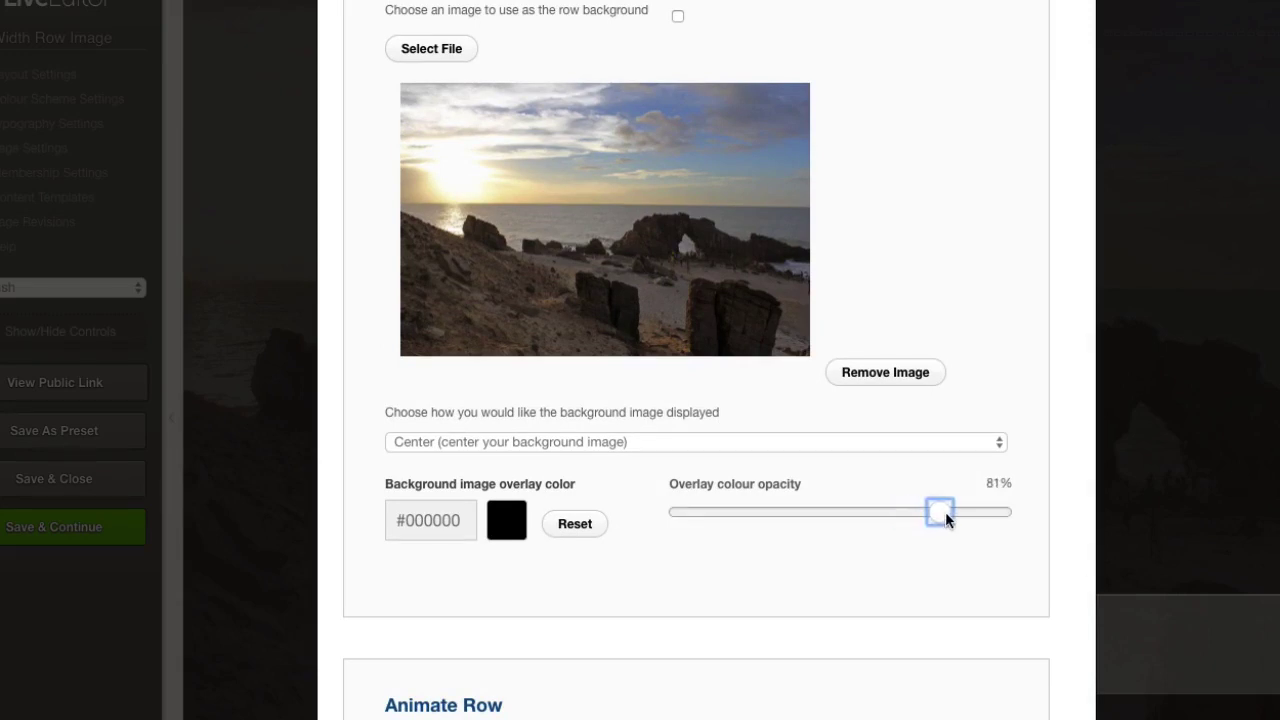
scroll(946, 580, down, 10)
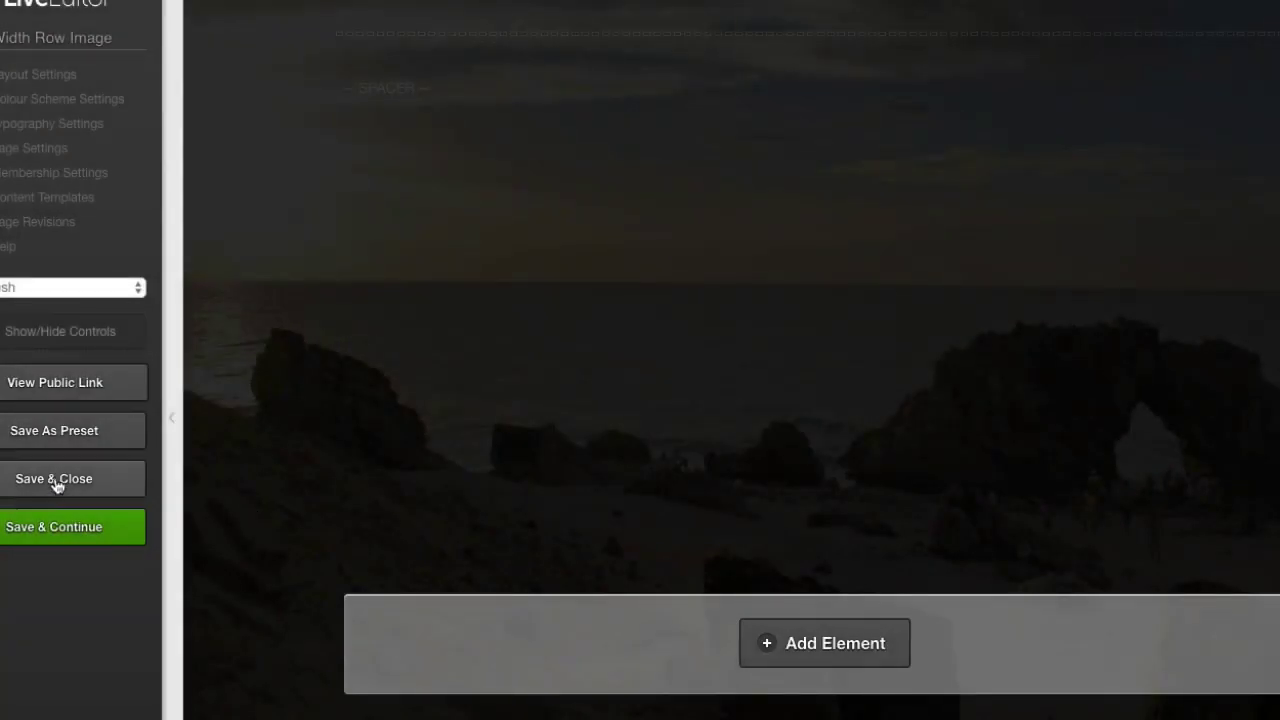
click(54, 482)
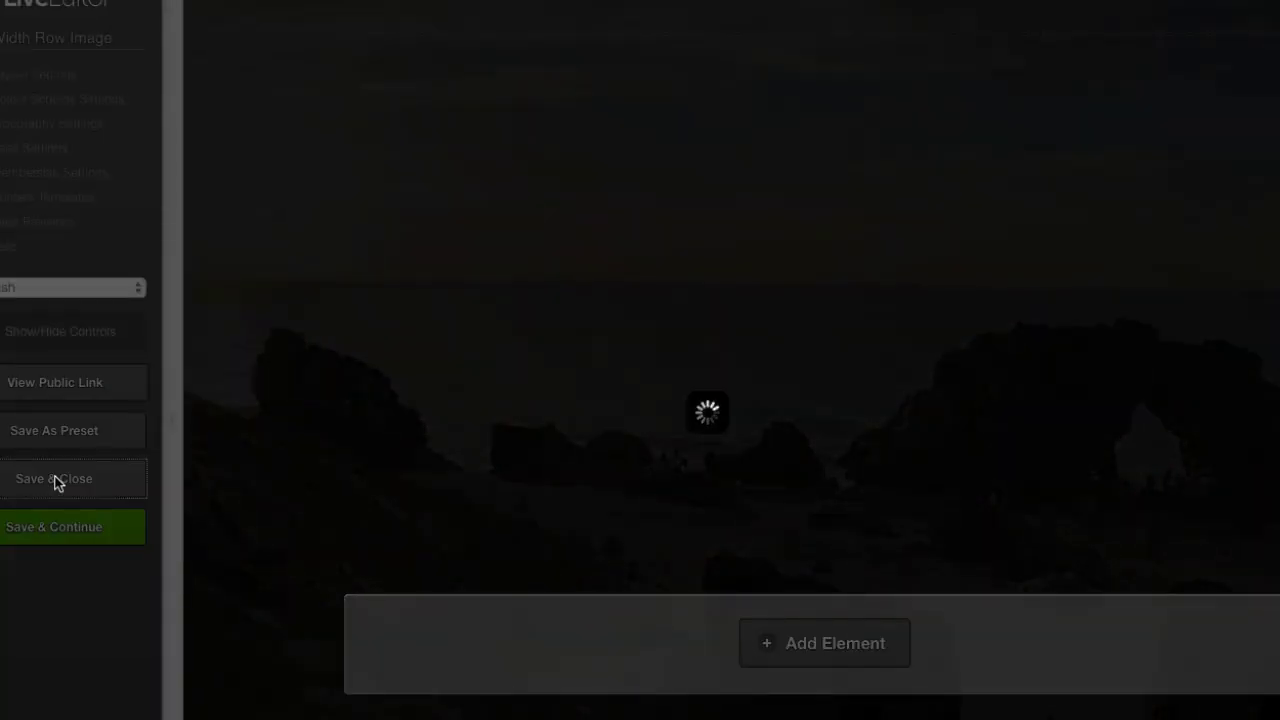
scroll(55, 480, up, 3)
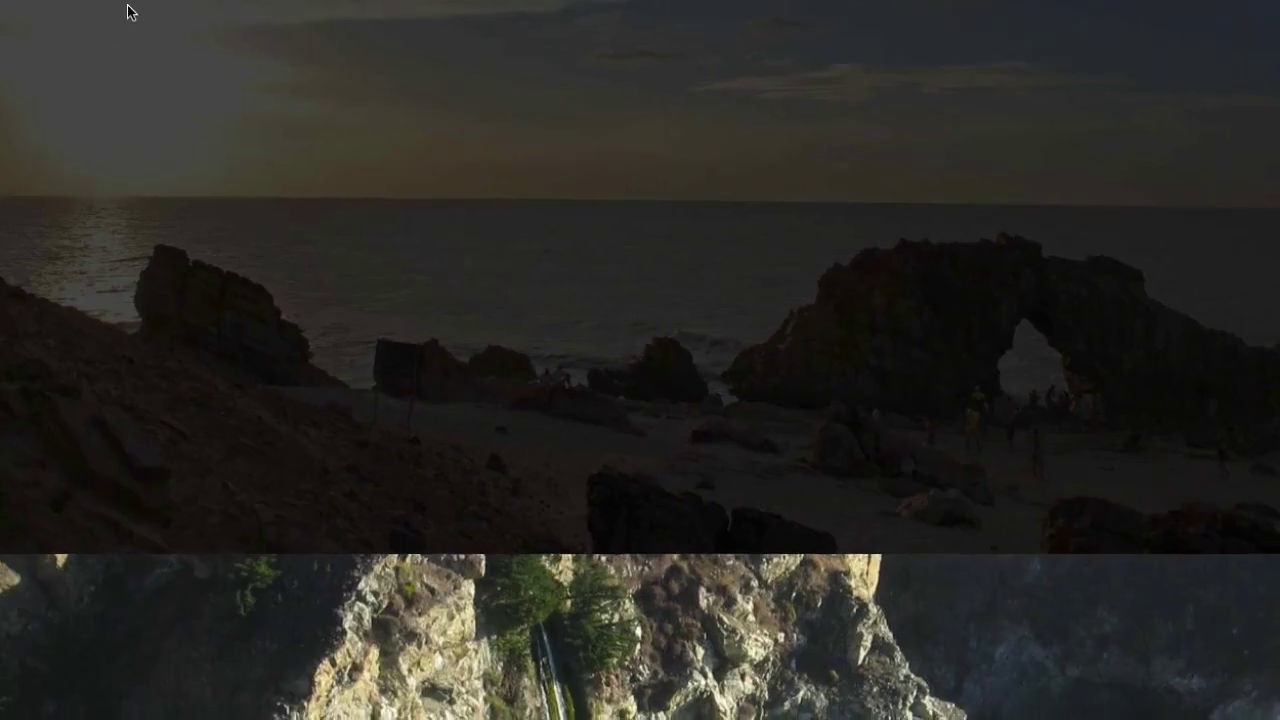